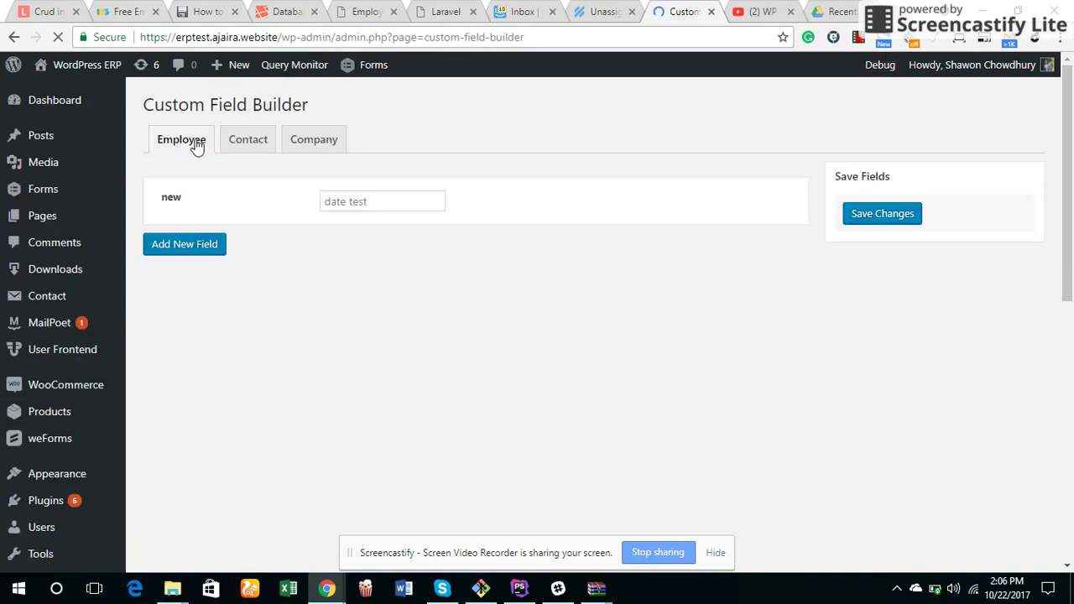
Step: Add a new custom field to the Employee form and label it "Test Field"
click(256, 141)
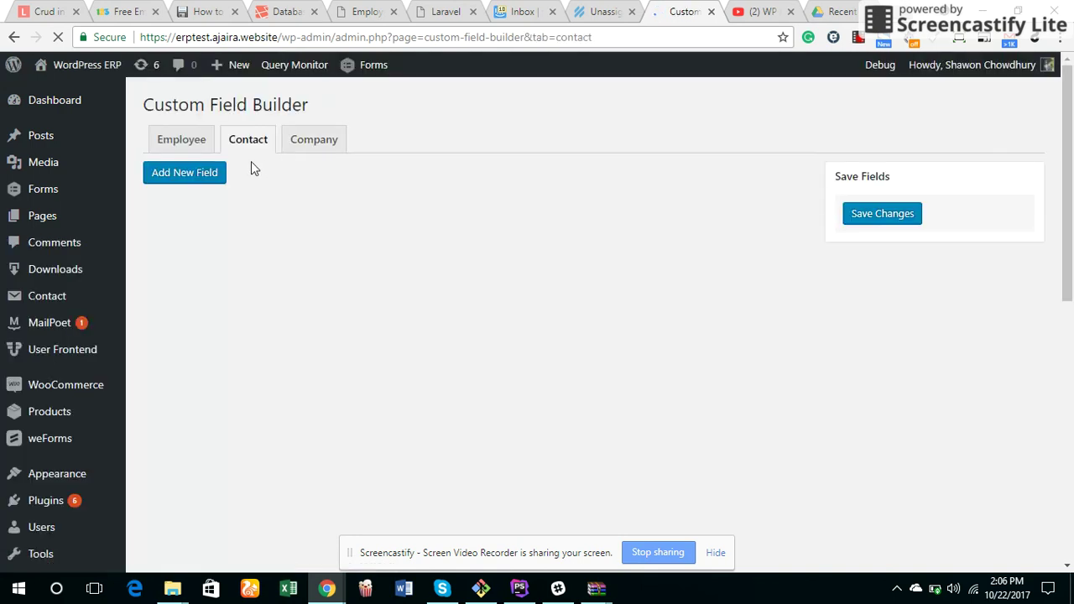
click(180, 145)
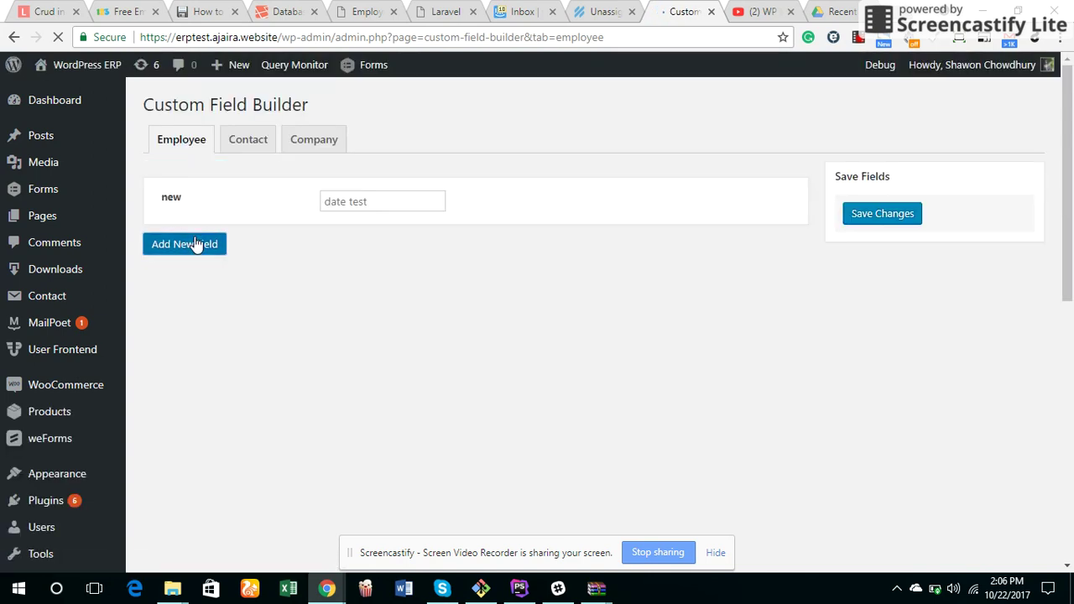
click(195, 243)
triple_click(360, 286)
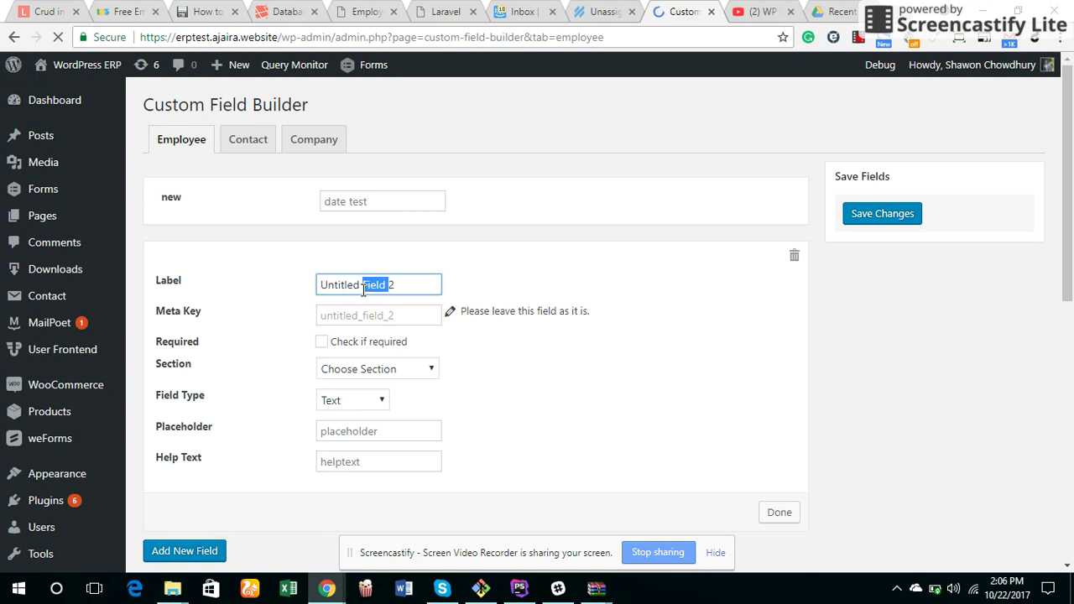
text(Test Field)
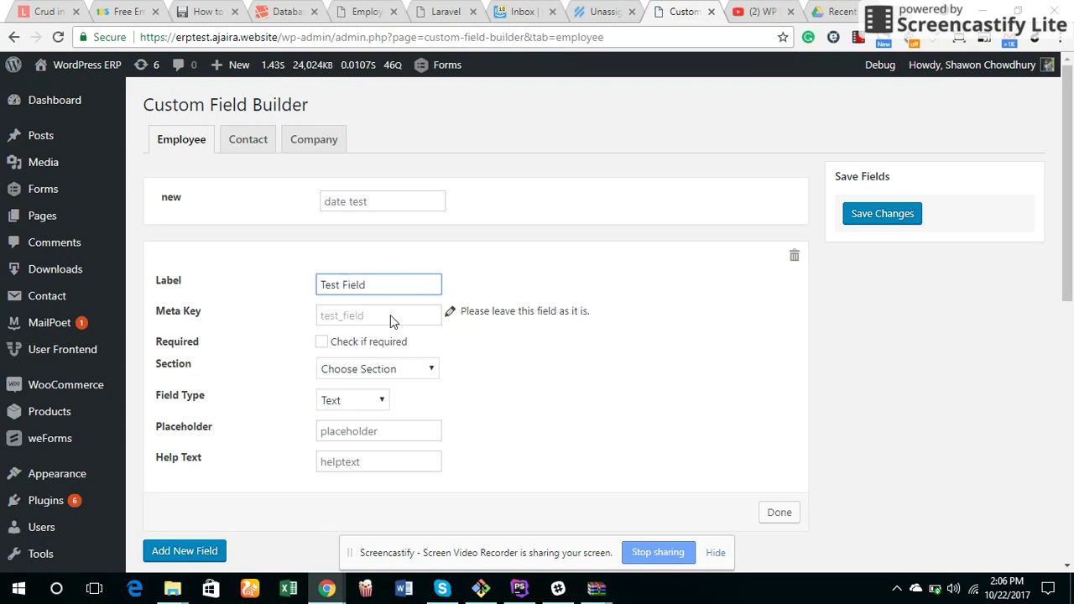
click(390, 314)
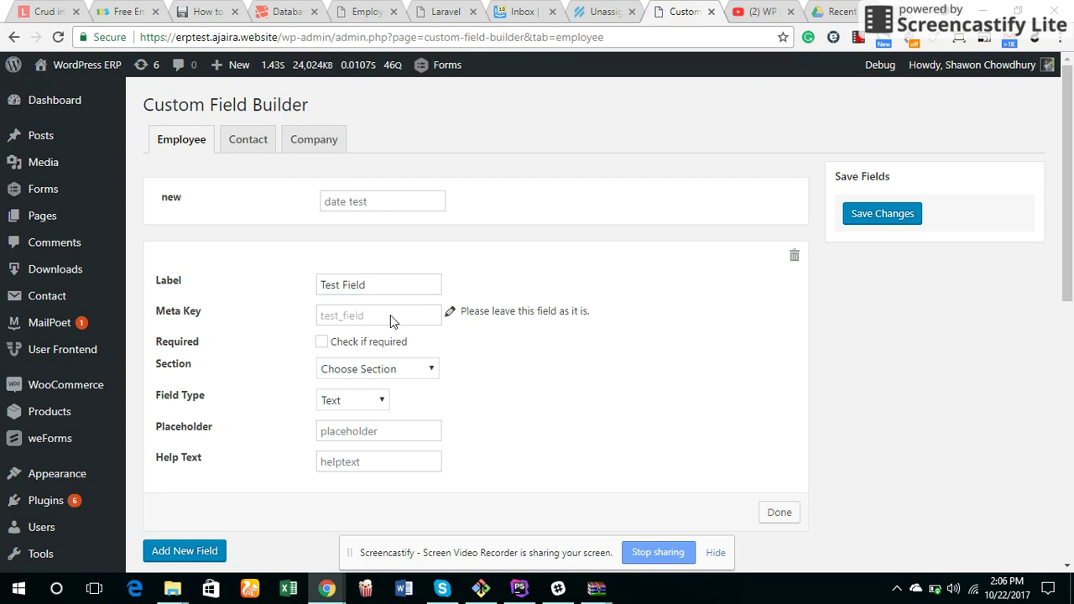
Step: Assign the Test Field to the Basic Information section and keep Text as its field type
click(380, 368)
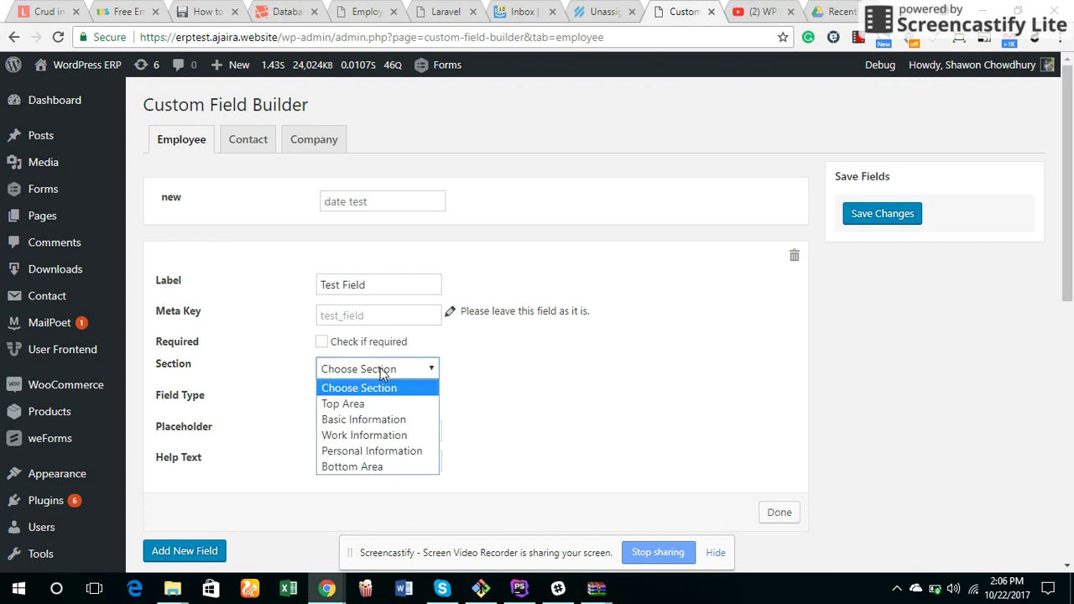
click(369, 420)
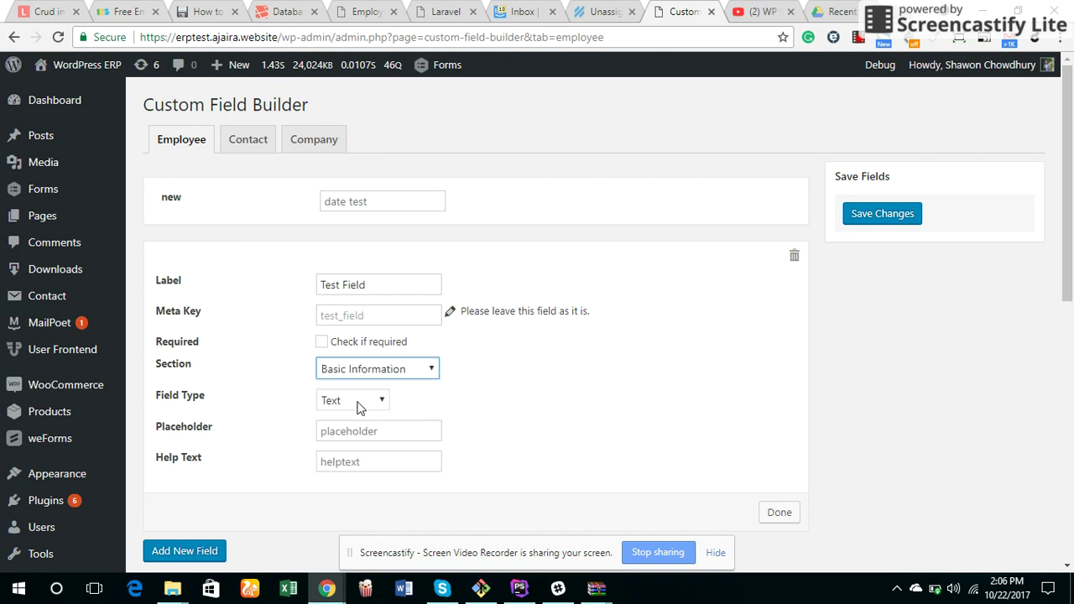
click(356, 398)
click(356, 398)
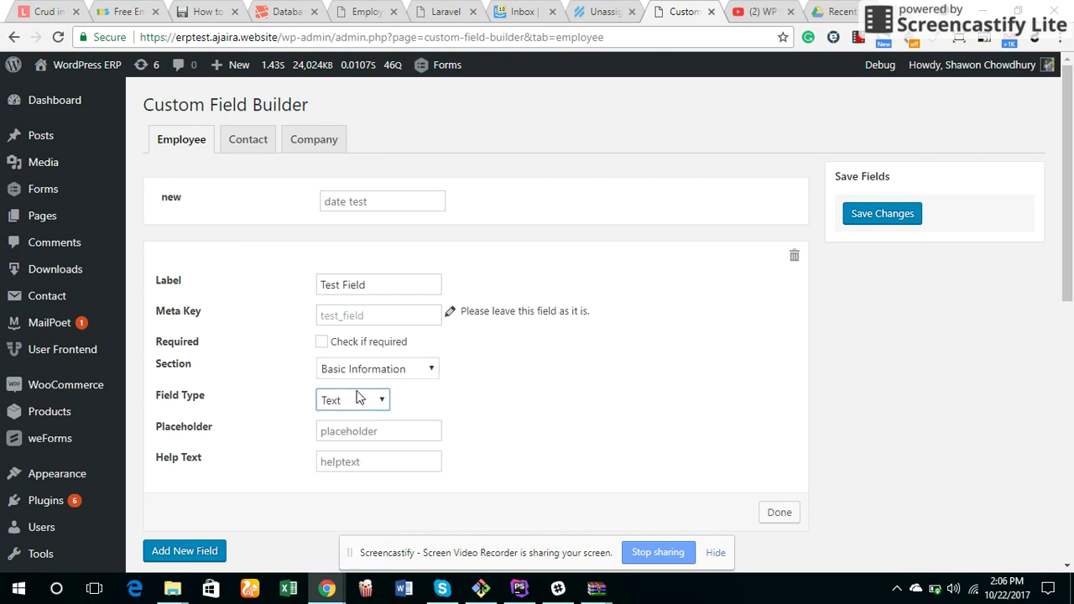
Step: Set the Test Field's placeholder to "test", finish editing it and save the Employee form changes
click(366, 432)
scroll(368, 437, down, 2)
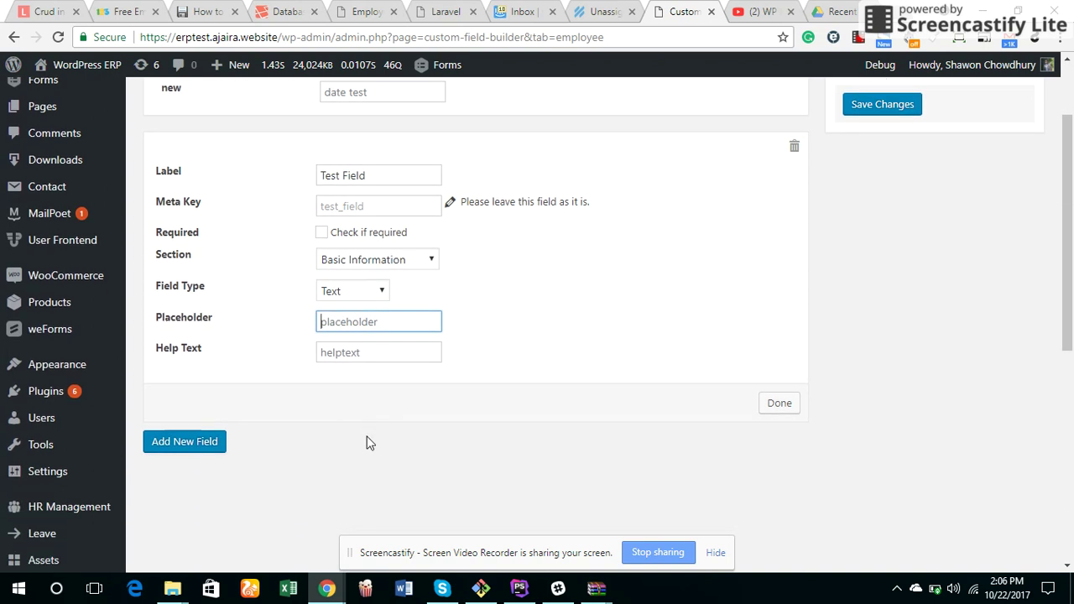
text(test)
click(778, 408)
scroll(689, 333, up, 2)
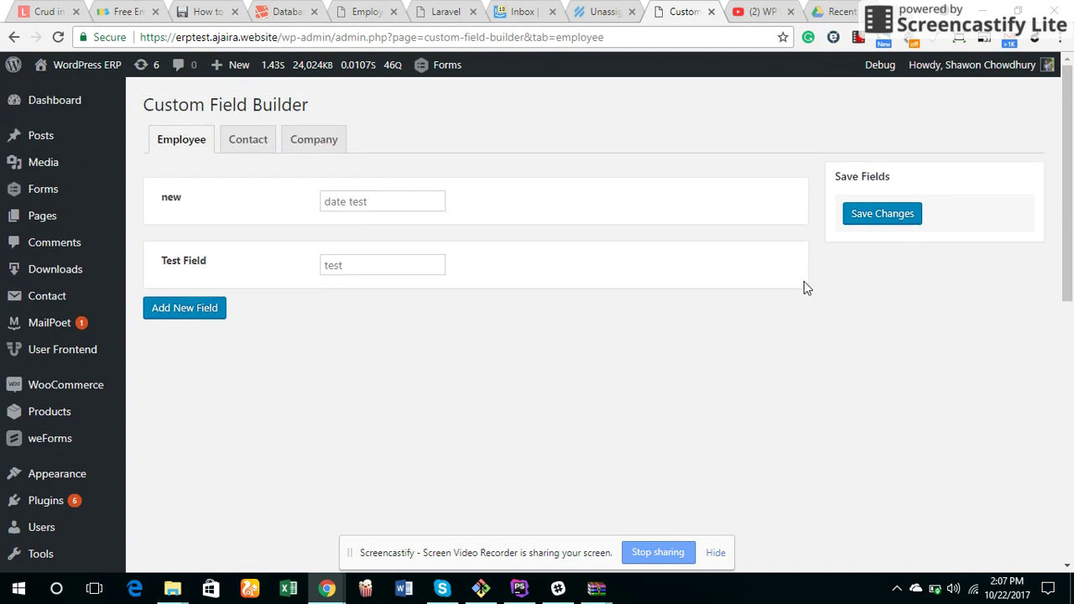
click(872, 216)
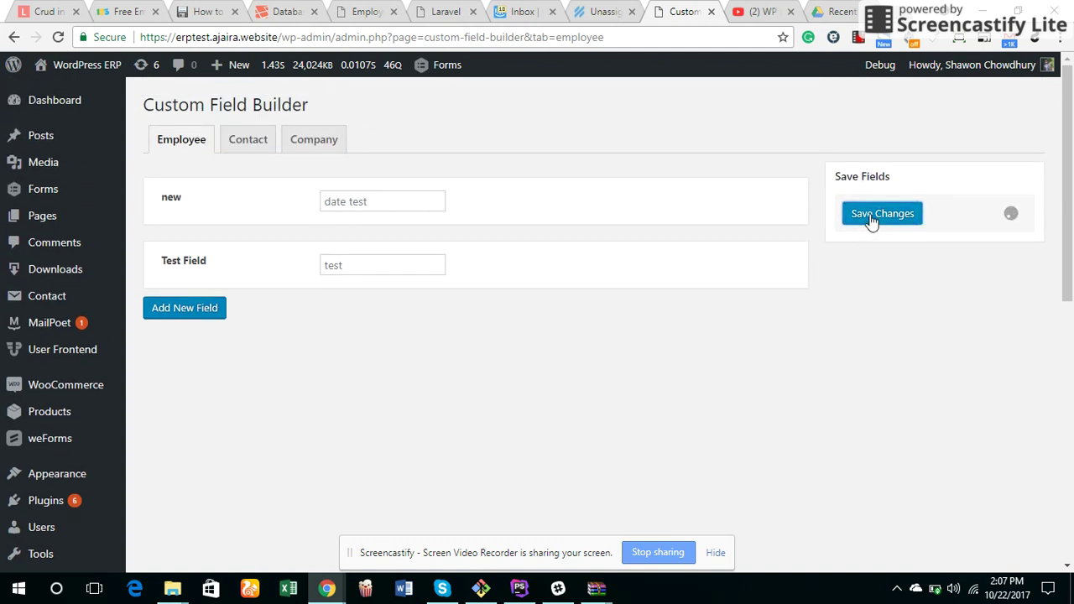
Step: Open the HR Management Employees page in a new browser tab and dismiss the screen-sharing notice
scroll(338, 398, down, 5)
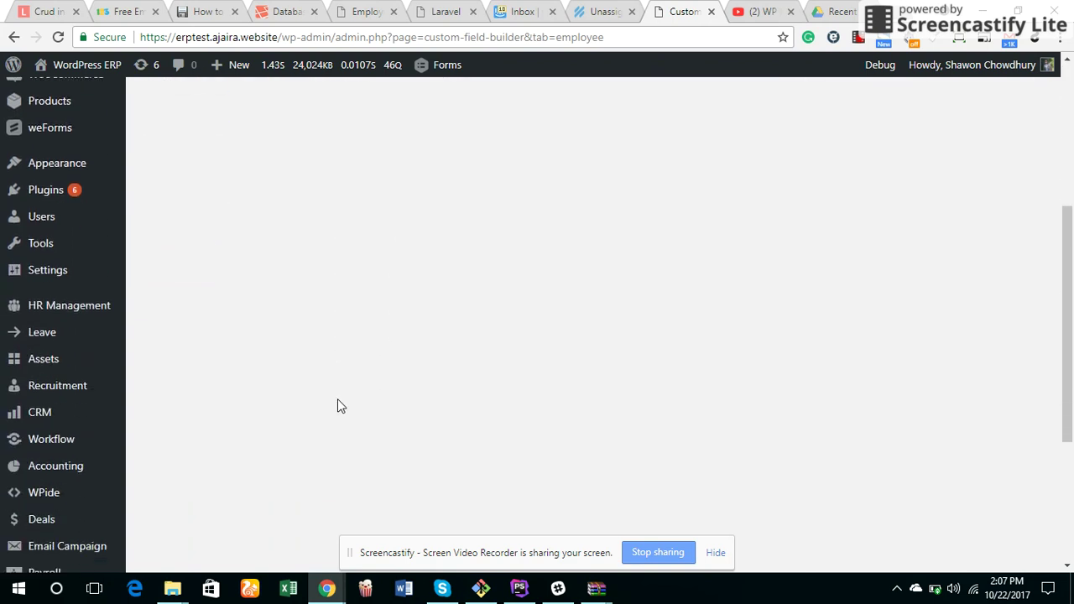
mouse_move(114, 239)
mouse_move(118, 192)
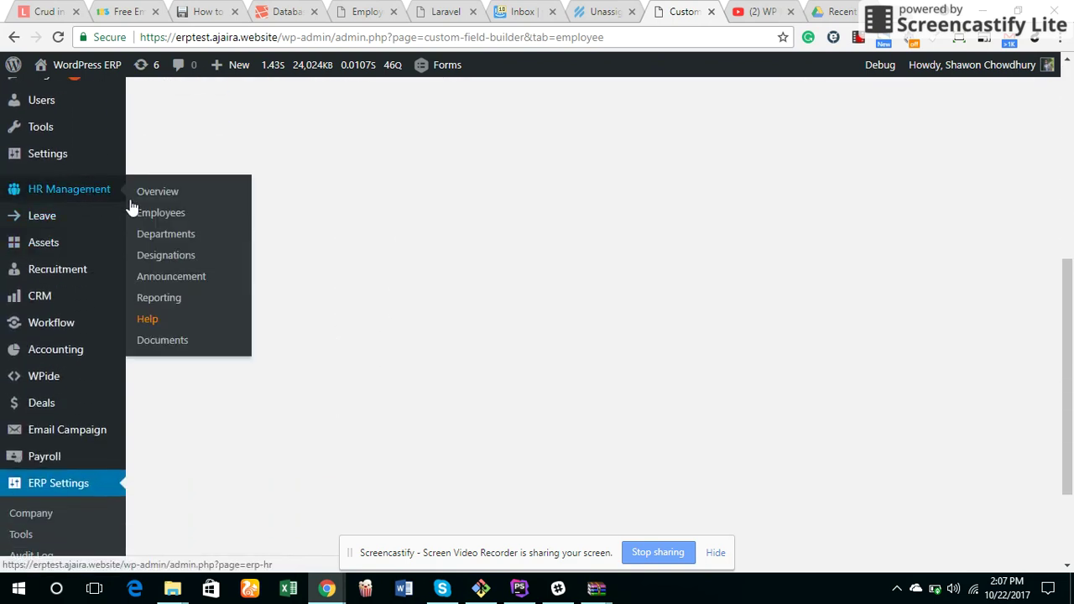
right_click(155, 217)
click(188, 223)
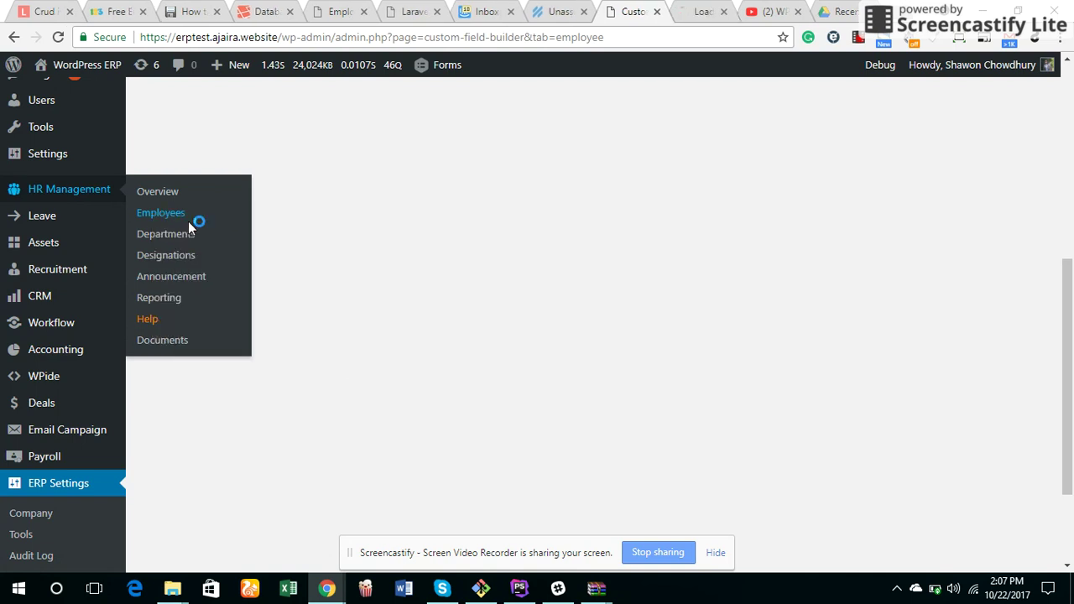
click(693, 7)
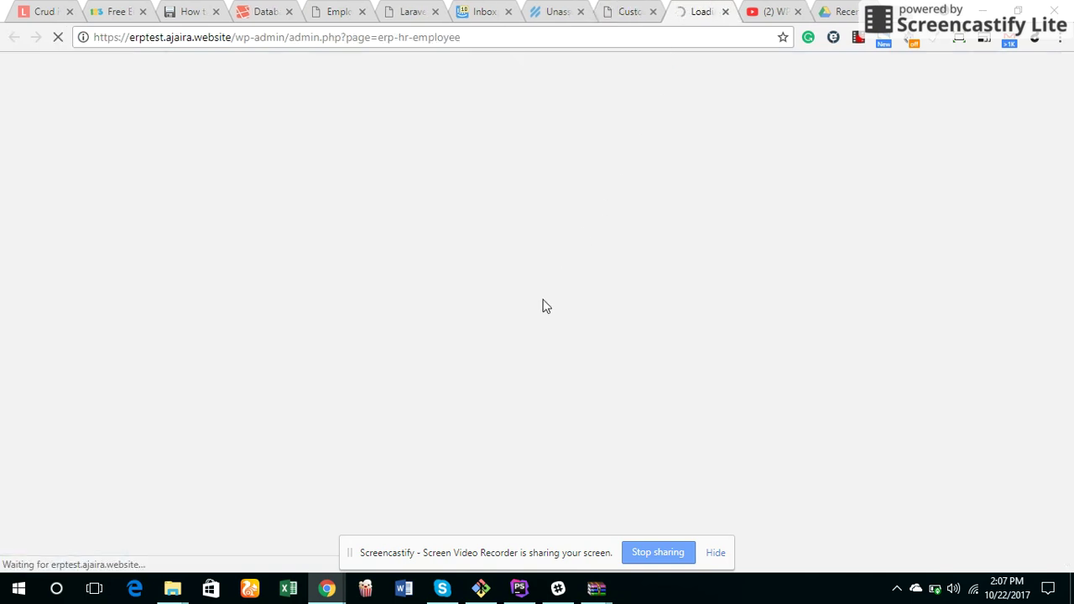
click(716, 552)
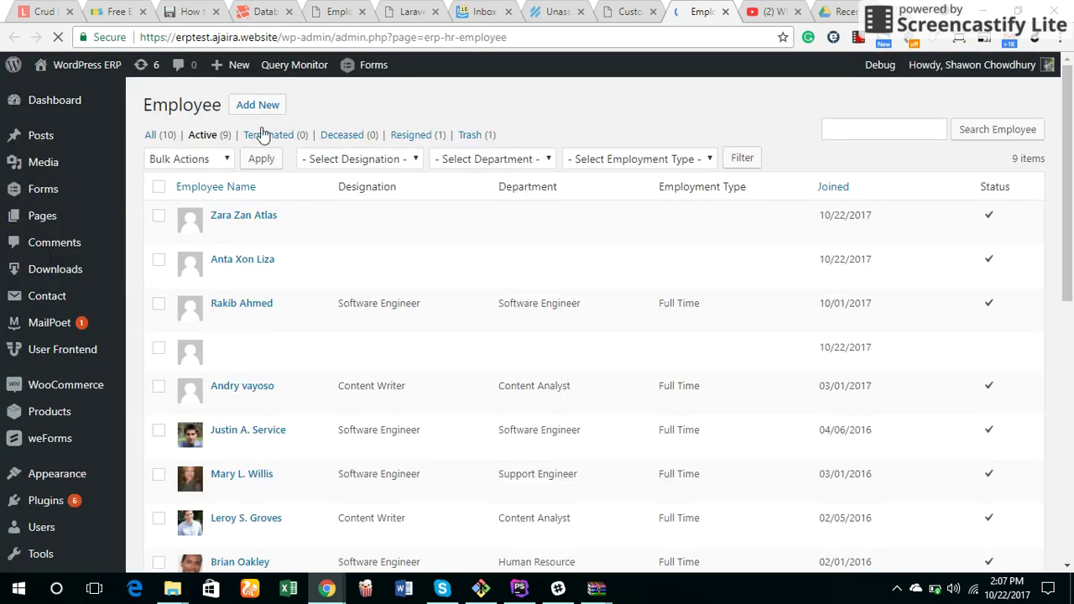
Step: Open the New Employee form and examine where the Test Field sits among its sections
click(254, 118)
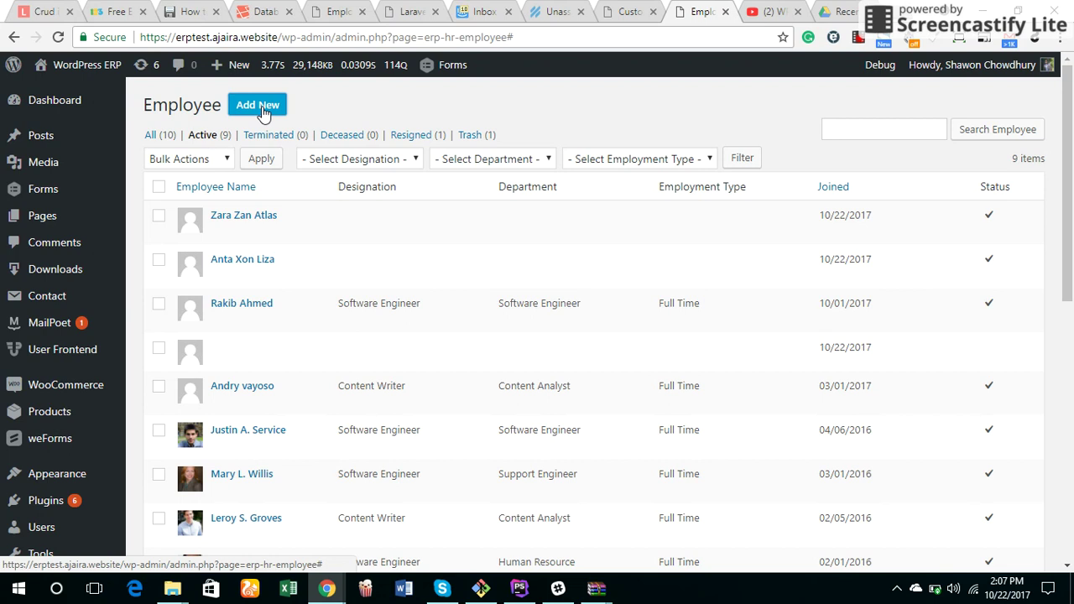
click(262, 114)
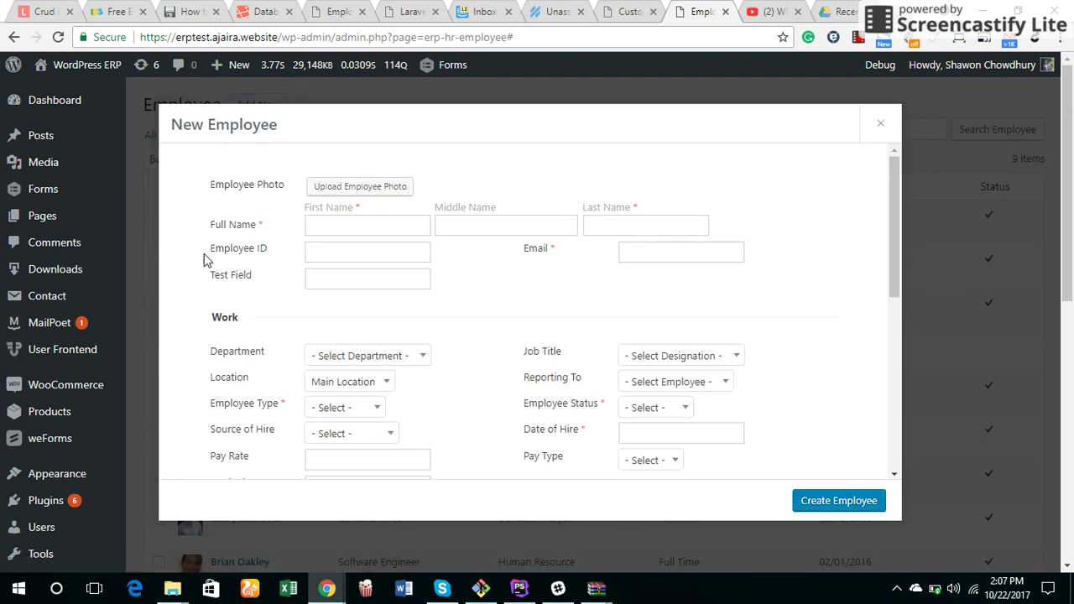
drag(208, 284, 264, 280)
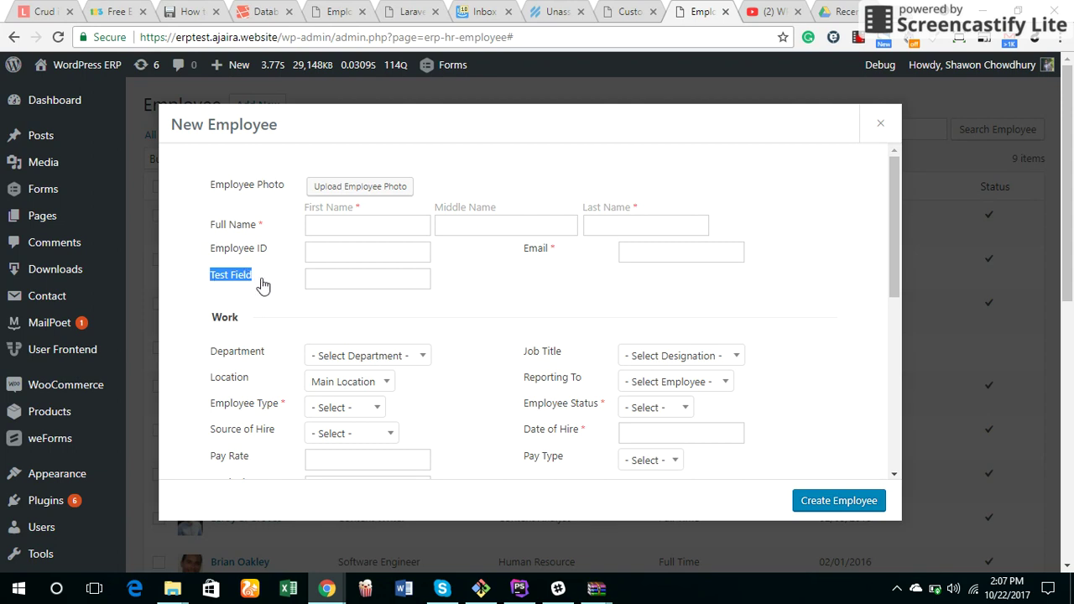
scroll(263, 285, down, 5)
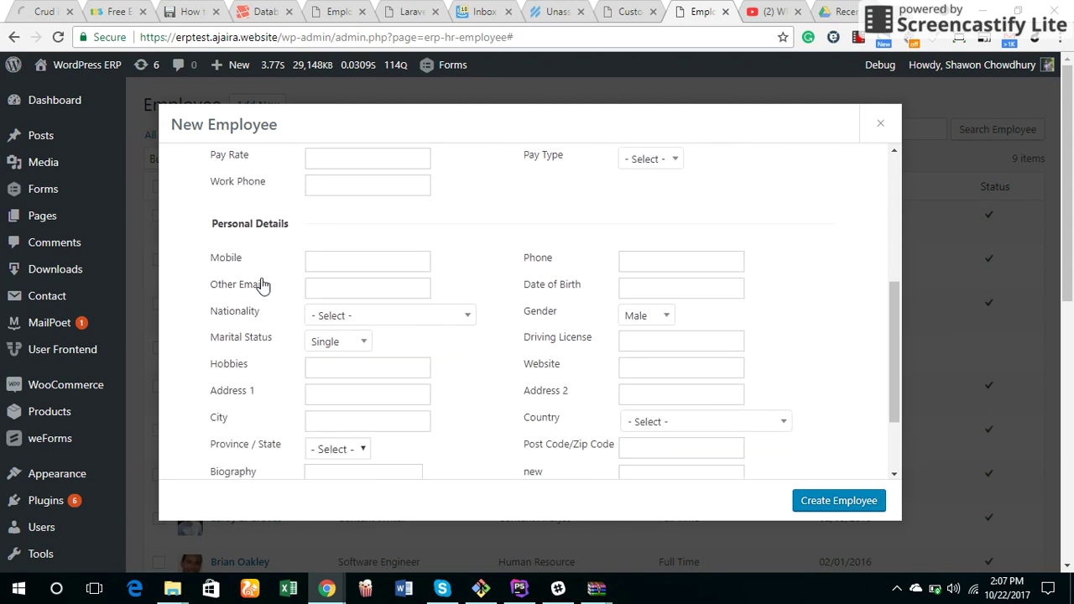
scroll(262, 285, up, 5)
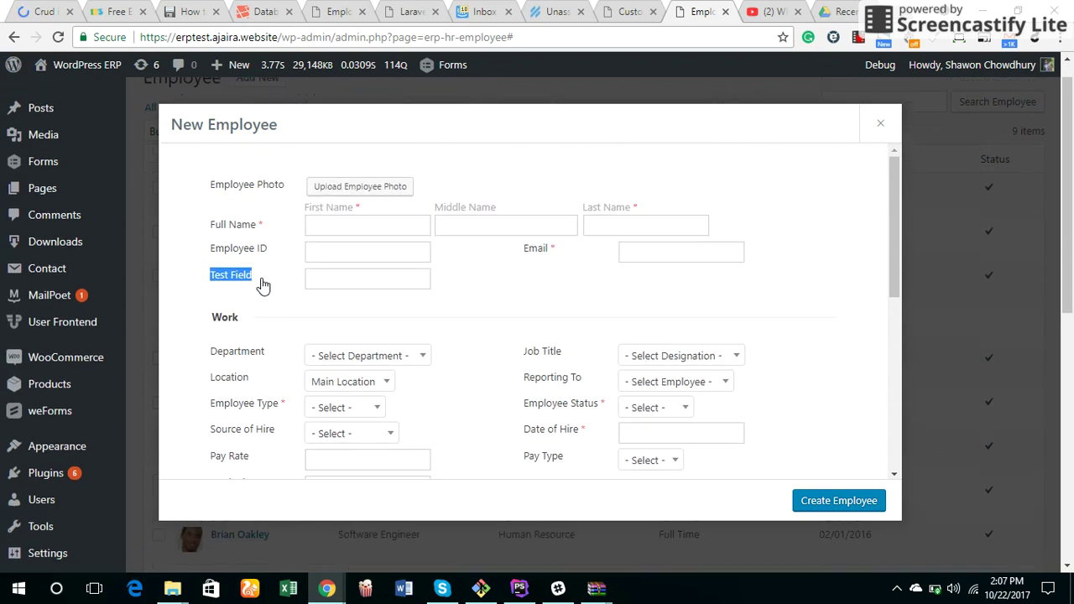
scroll(277, 286, down, 3)
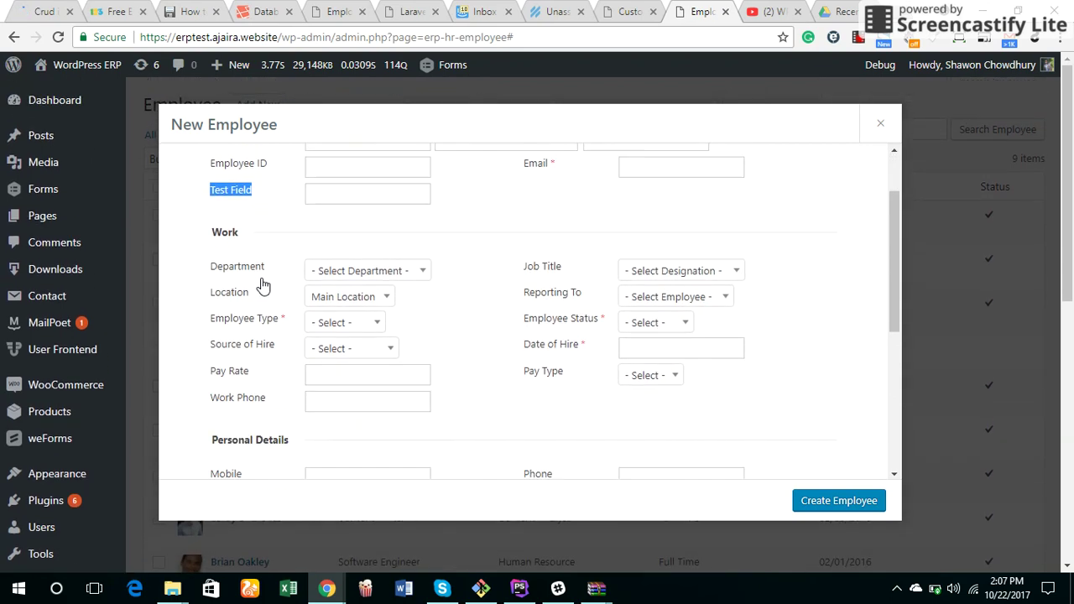
click(296, 283)
scroll(295, 283, up, 3)
click(946, 460)
Step: Return to the Custom Field Builder and add a new field to the Contact form
click(642, 8)
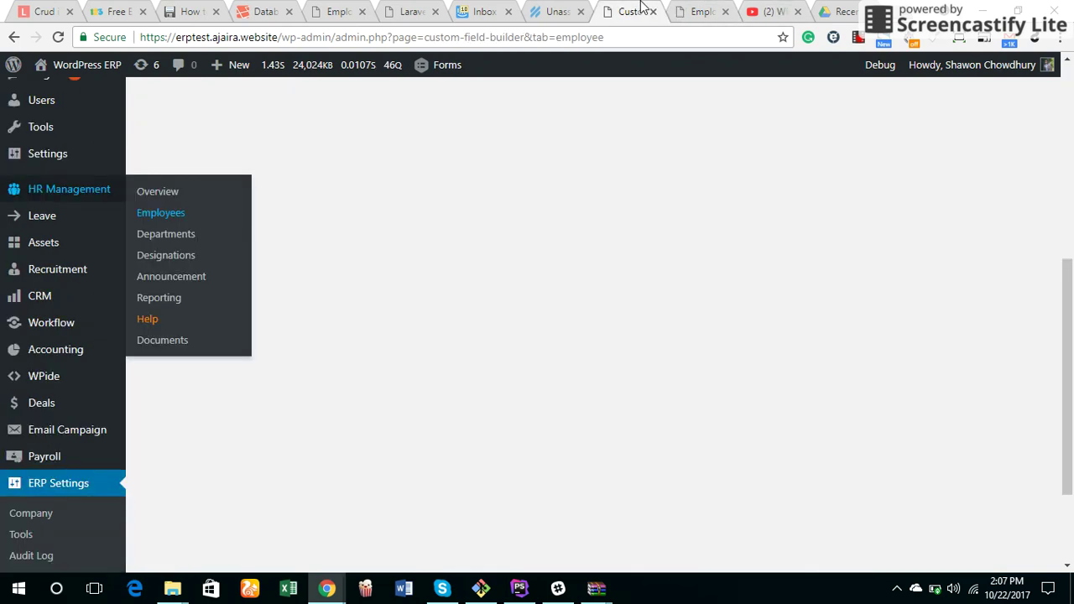
scroll(258, 473, down, 2)
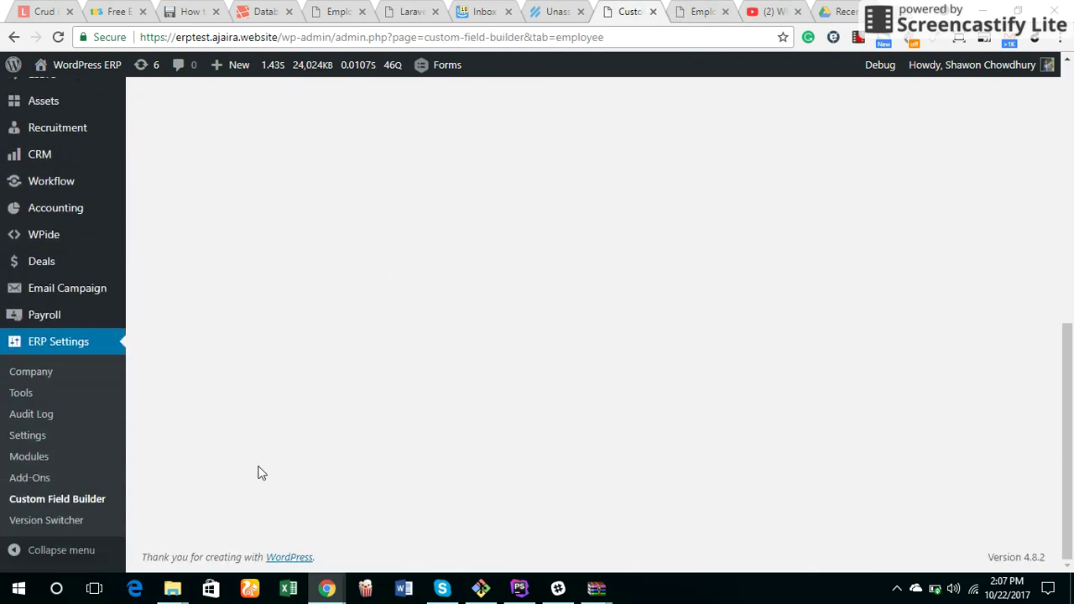
scroll(274, 387, up, 5)
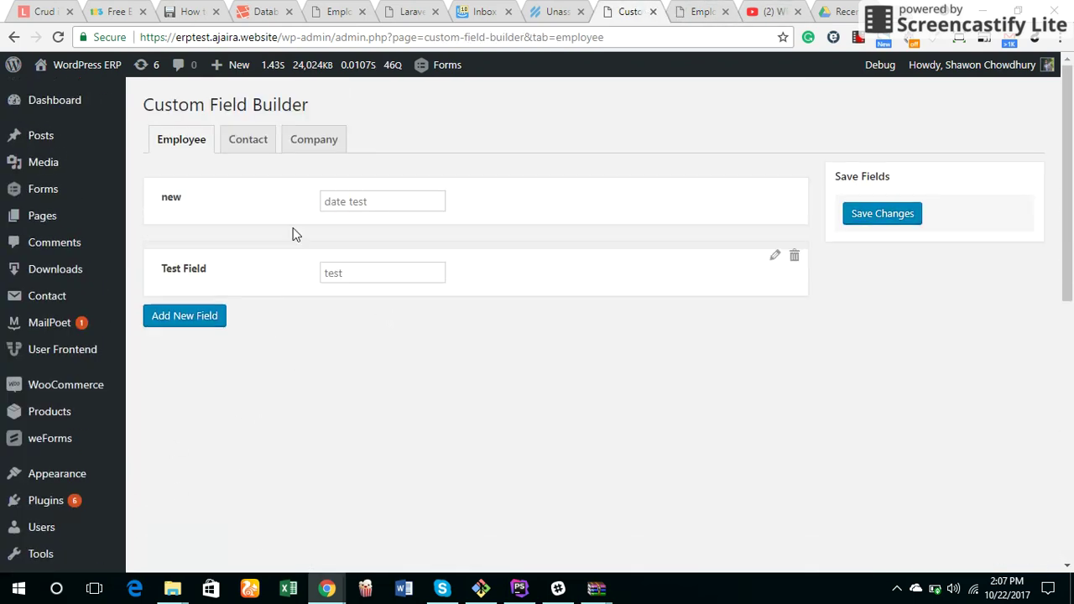
click(249, 140)
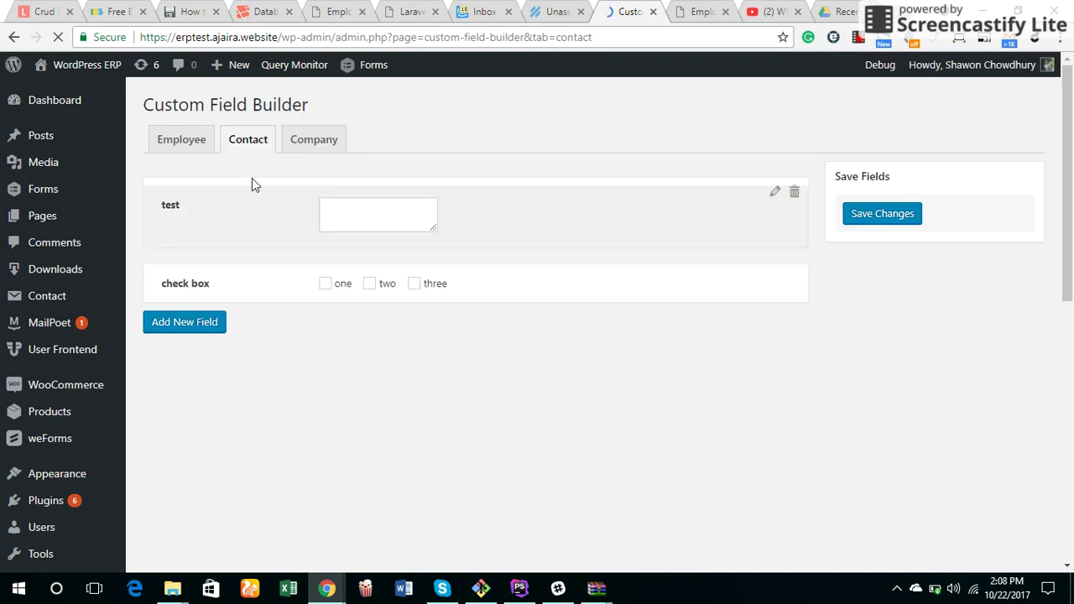
click(190, 314)
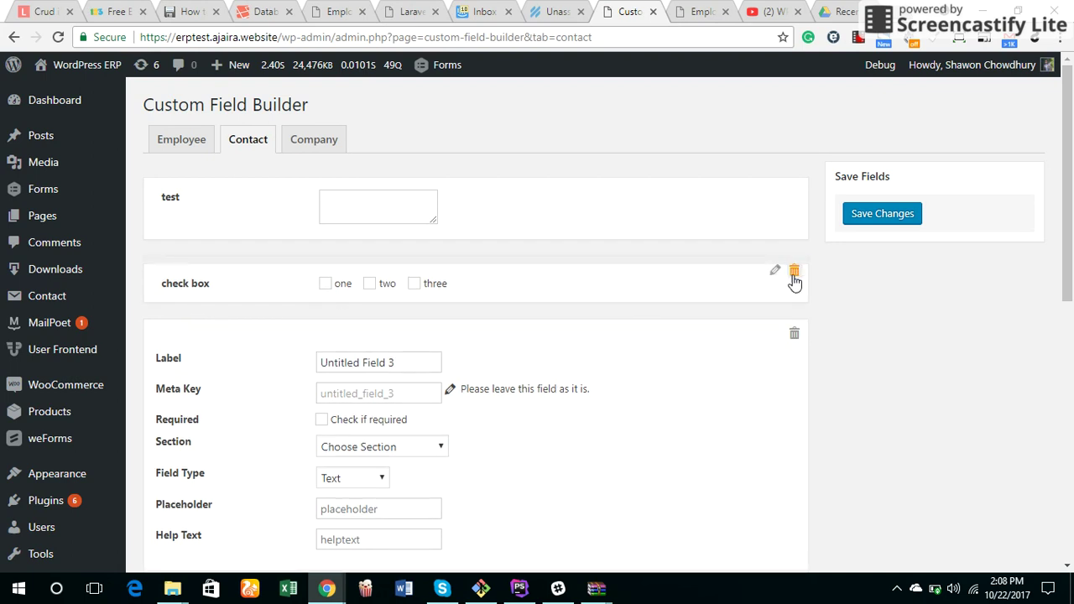
Step: Delete the existing "check box" and "test" fields from the Contact form
click(793, 274)
click(605, 123)
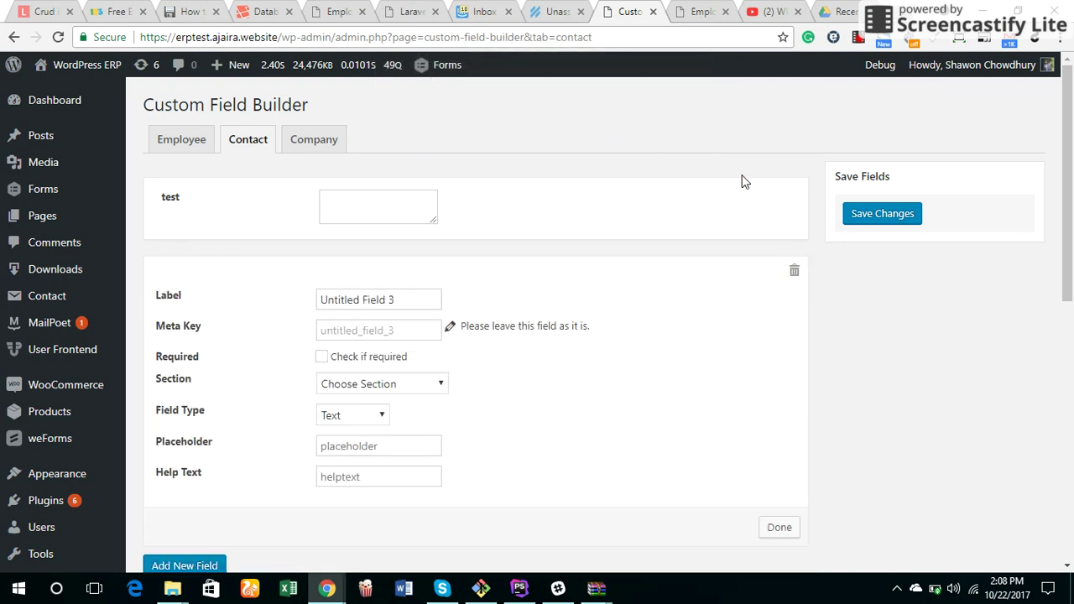
click(794, 192)
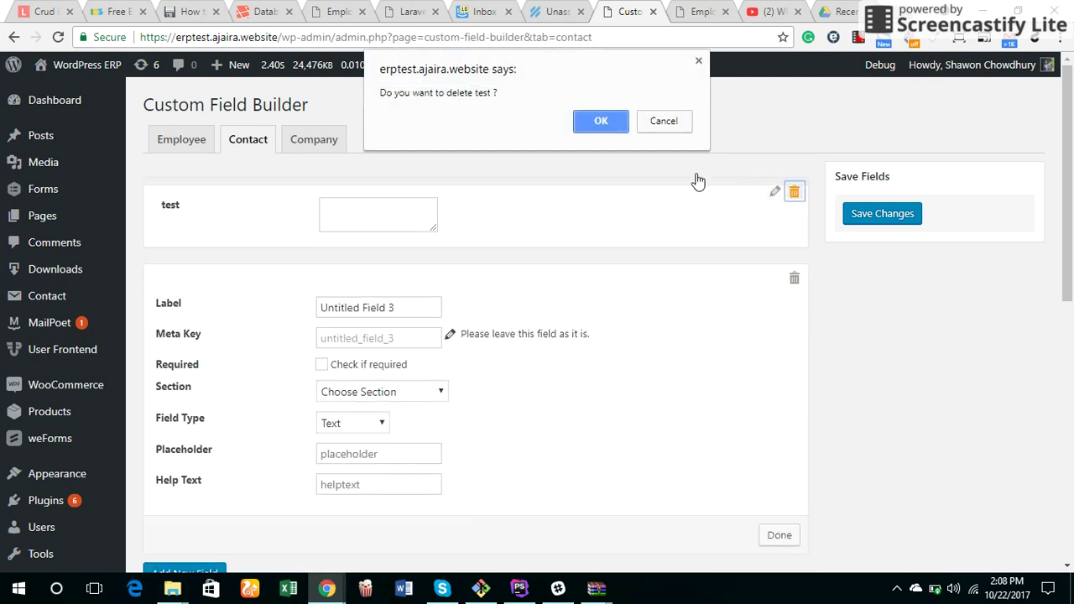
click(600, 121)
Step: Label the untitled contact field "New Contact Field"
click(407, 219)
triple_click(407, 219)
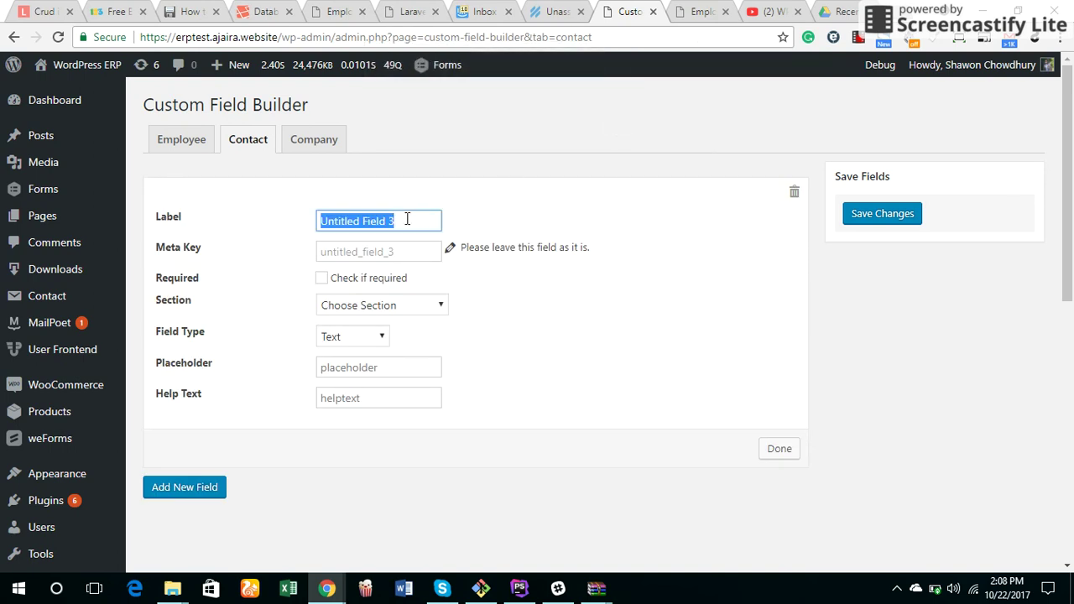
key(BackSpace)
text(New Contact Fiel)
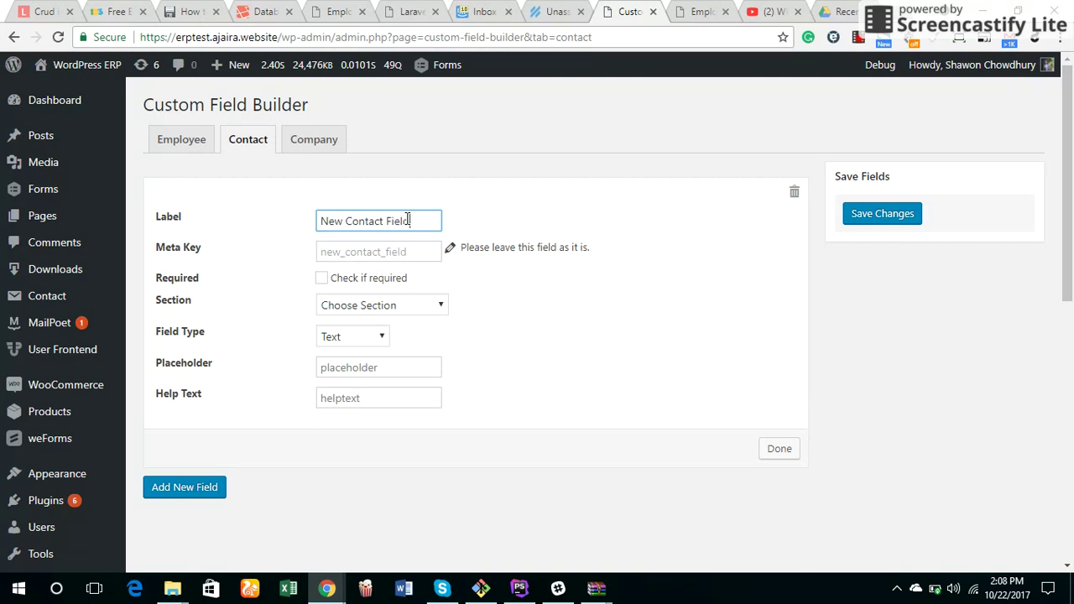
Step: Place the New Contact Field in the Top Area section and set its field type to Radio
click(402, 304)
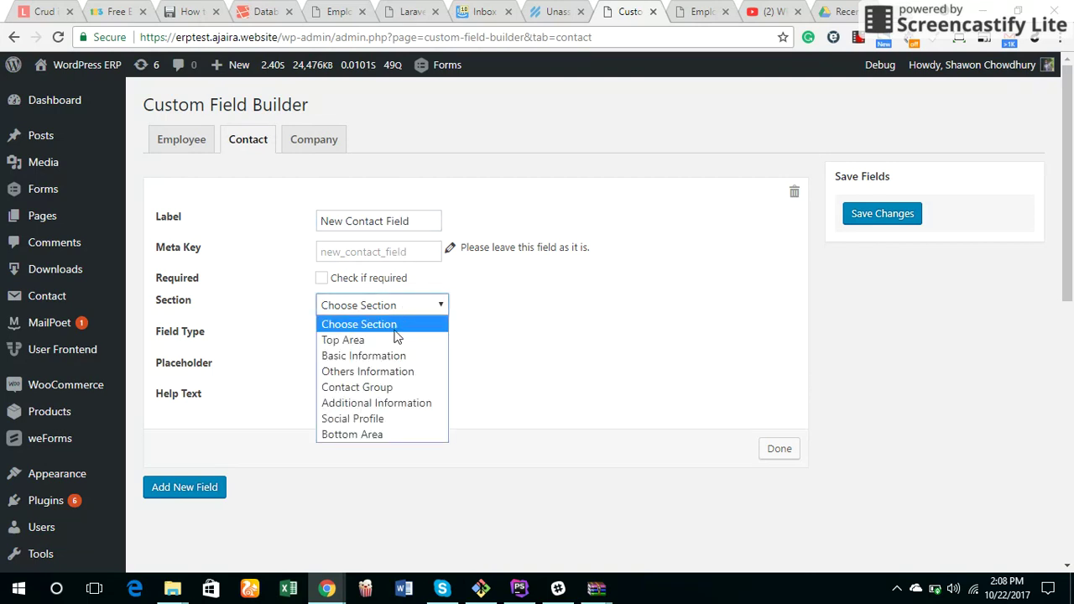
click(394, 340)
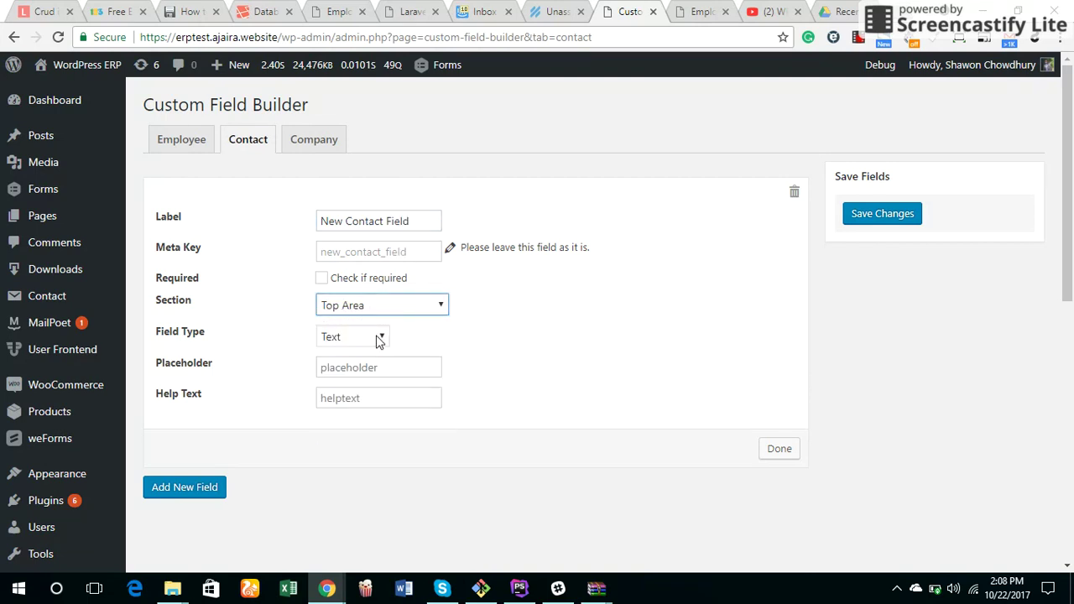
click(380, 337)
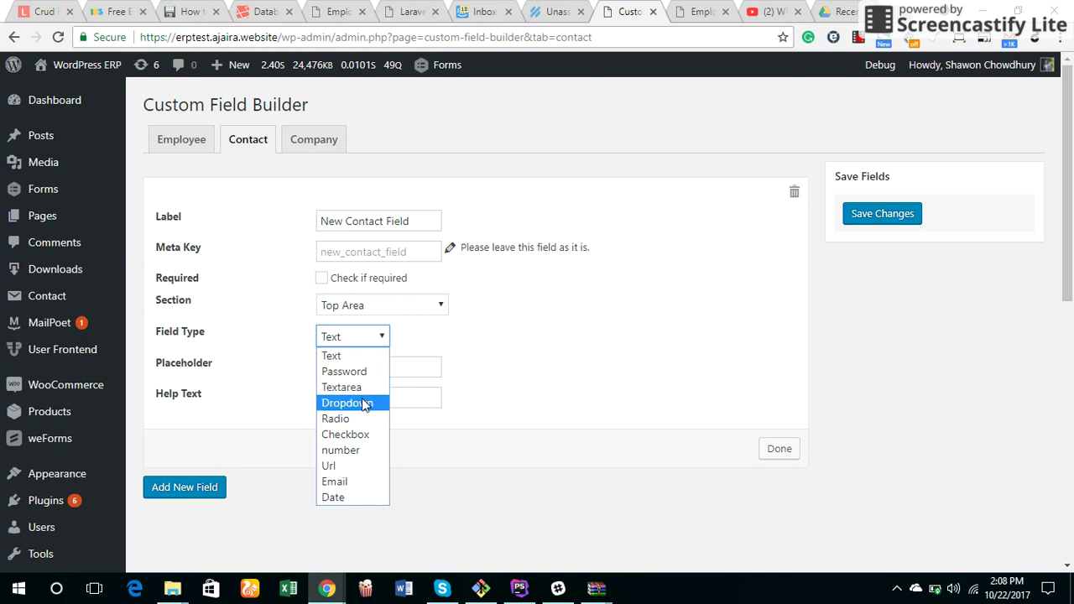
click(361, 420)
Step: Define the first radio option of the New Contact Field as "Good" with the value "g"
click(379, 364)
text(Good)
click(472, 371)
text(g)
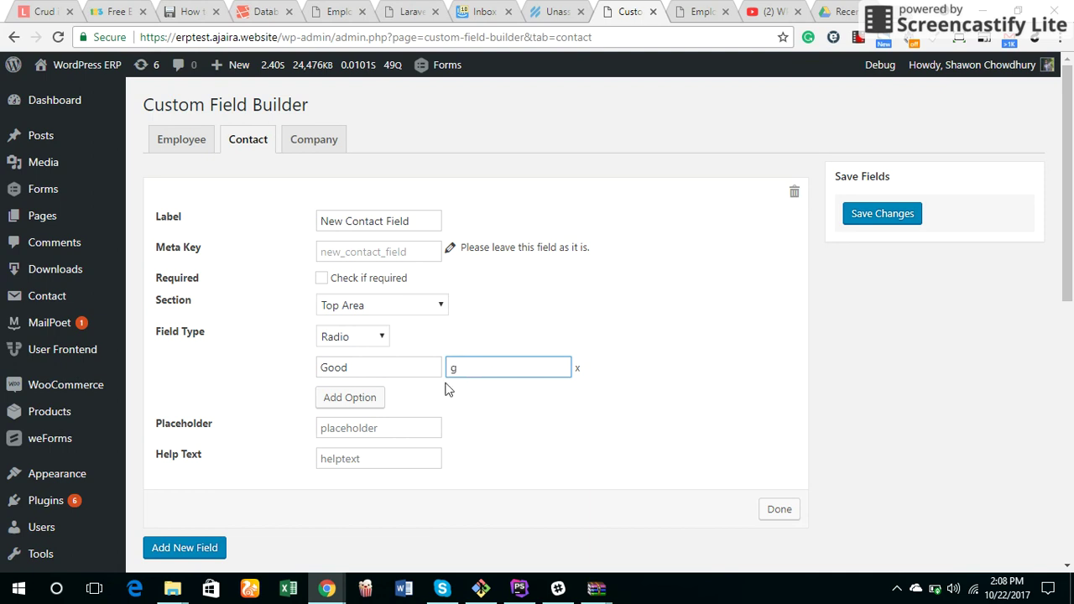
Step: Add a second radio option "Bad" with the value "b" to the New Contact Field
click(353, 398)
click(368, 395)
text(Bad)
click(507, 388)
text(b)
Step: Add a third radio option "Nothing" with the value "na" to the New Contact Field
click(352, 419)
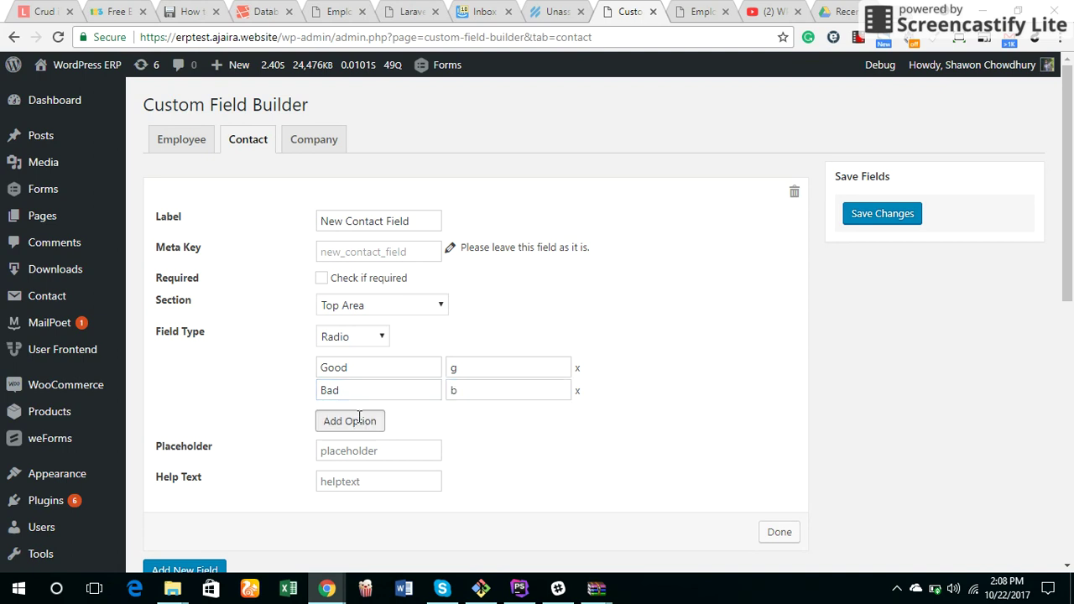
click(377, 411)
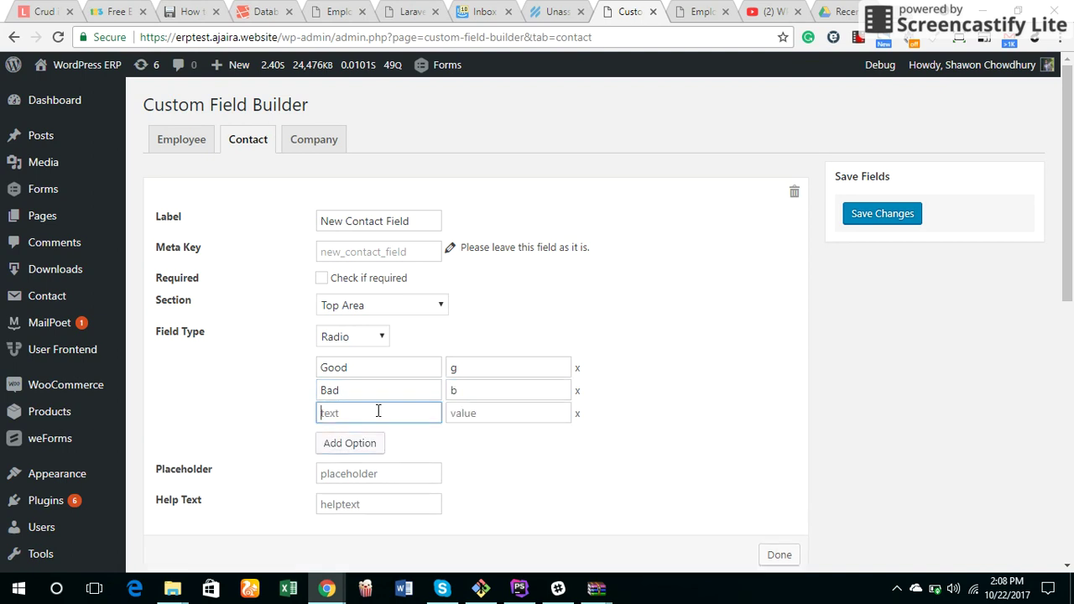
text(Nothing)
click(496, 416)
text(n)
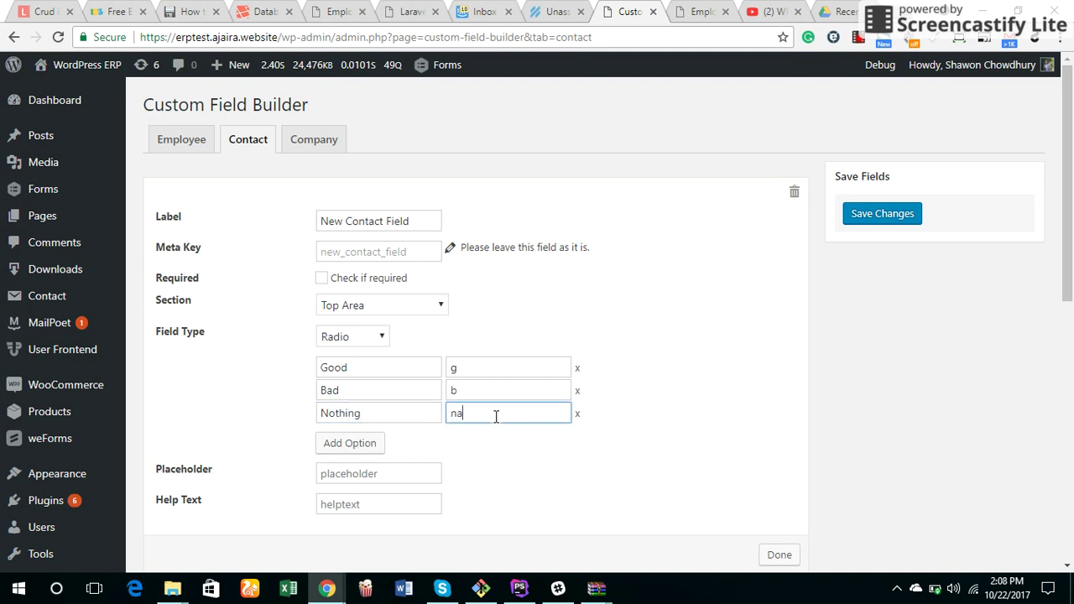
text(a)
Step: Finish editing the New Contact Field and save the Contact form's custom fields
scroll(624, 402, down, 2)
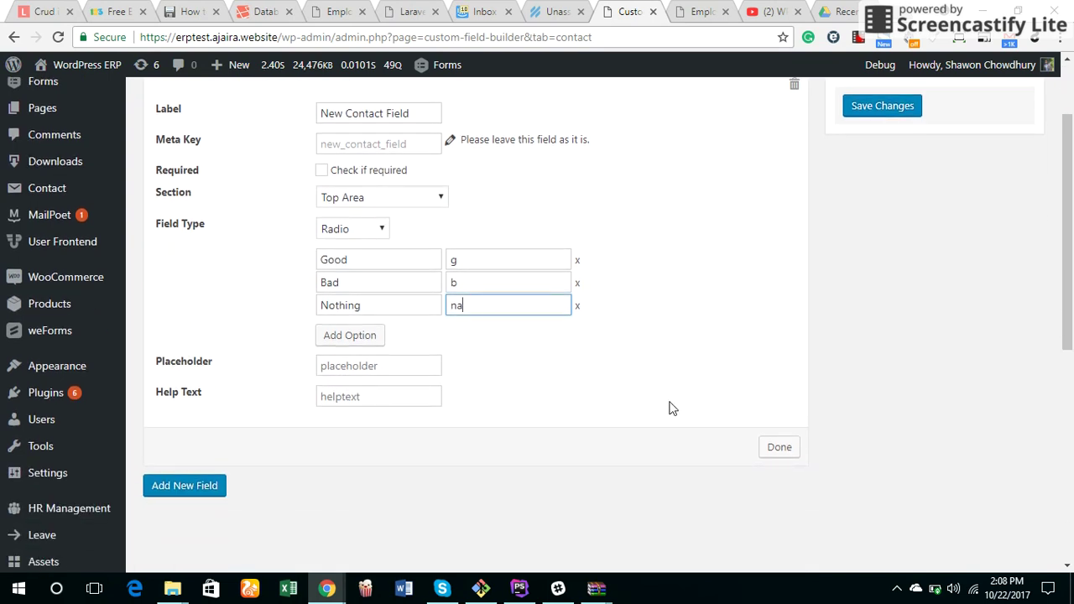
click(774, 450)
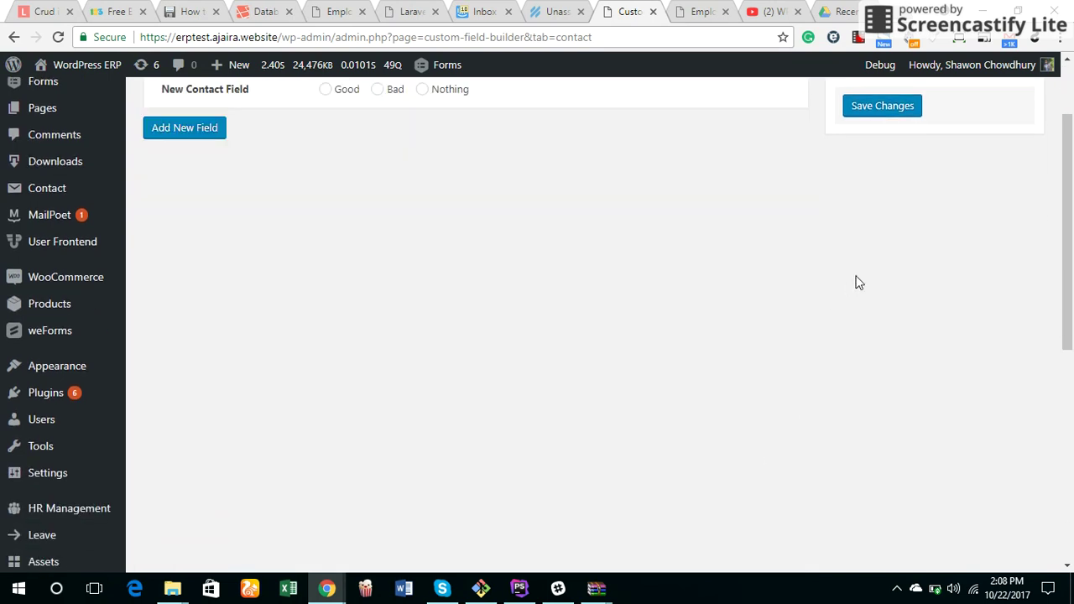
scroll(856, 281, up, 2)
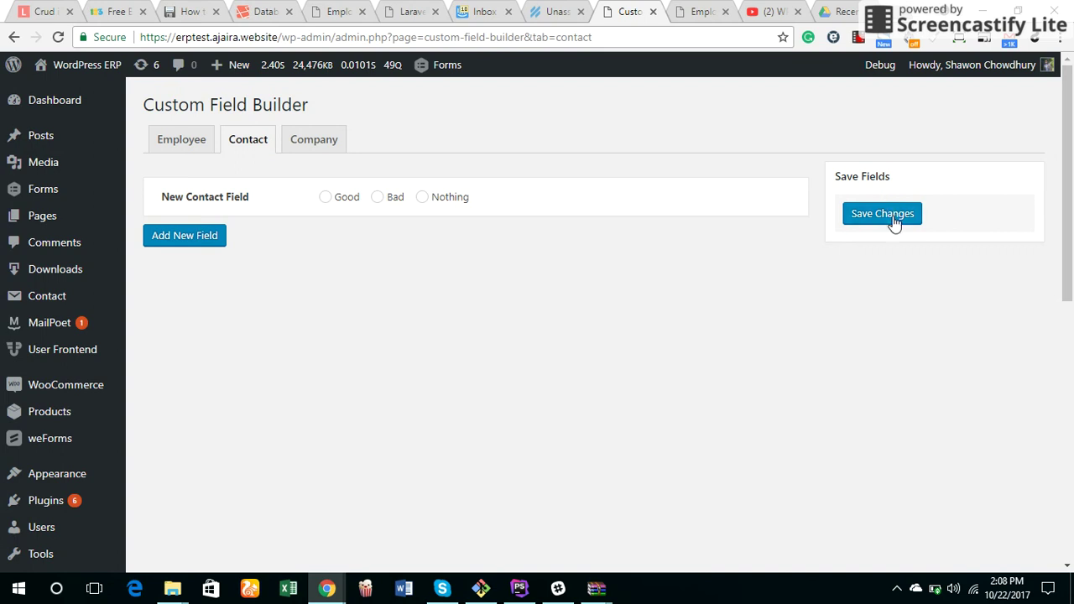
click(892, 216)
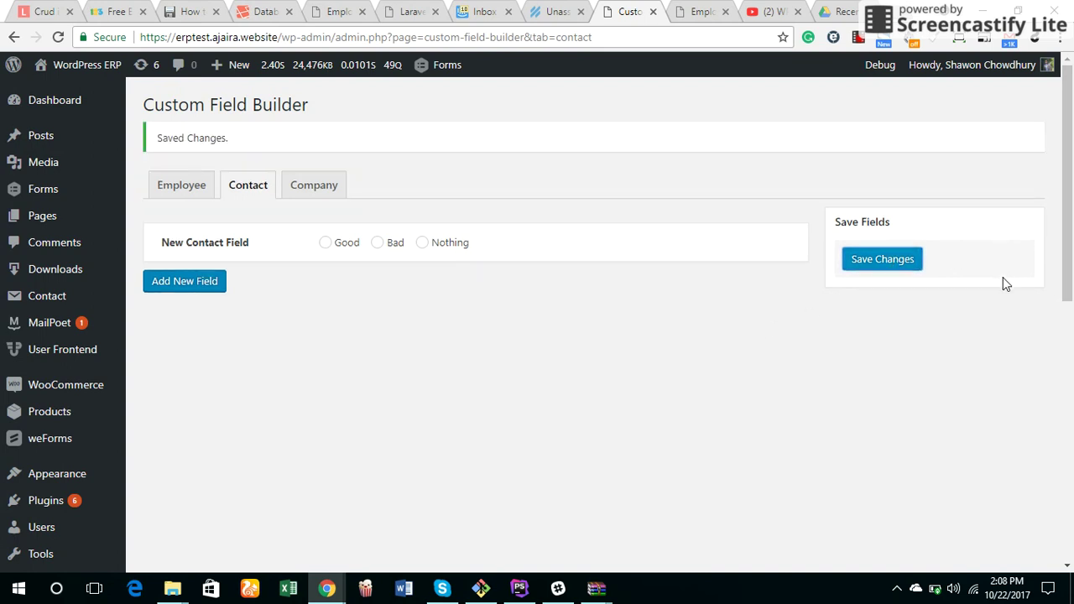
Step: Go to the CRM contacts list and open the form for adding a new contact
click(696, 11)
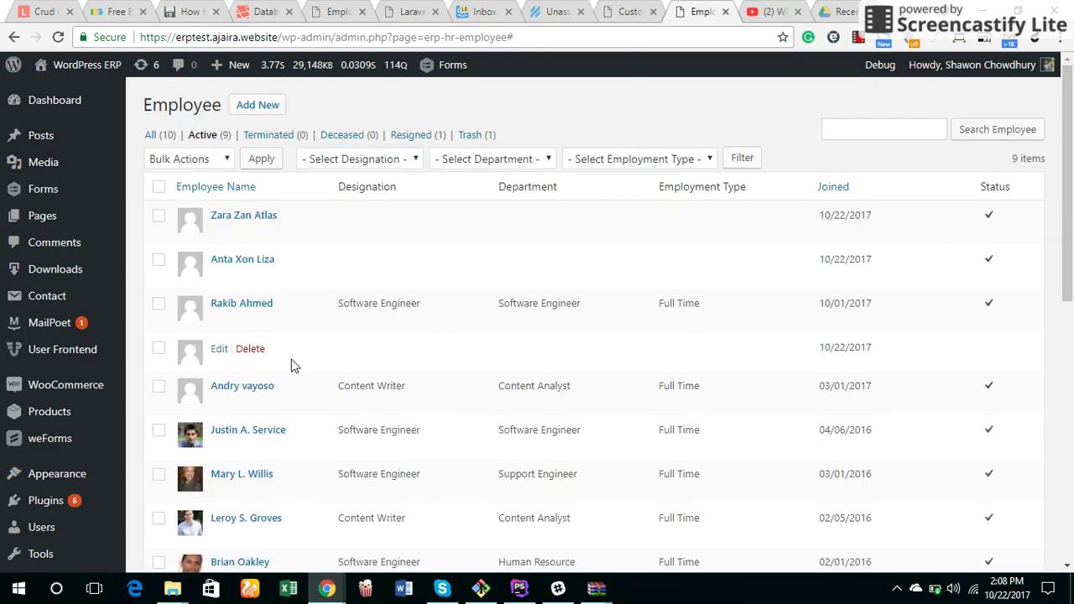
scroll(290, 364, down, 2)
scroll(290, 364, down, 4)
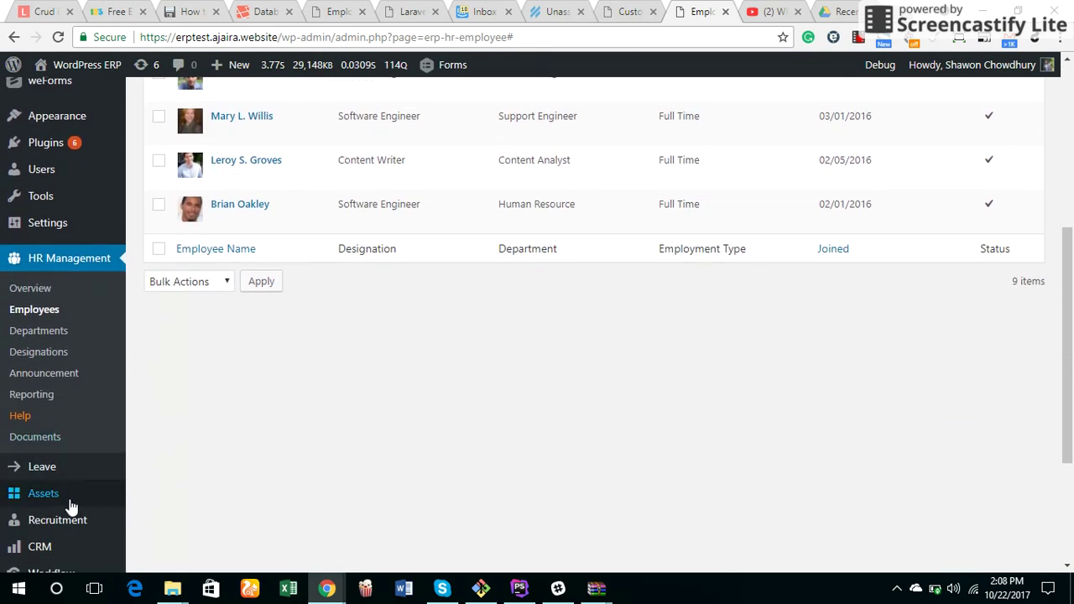
scroll(79, 391, down, 2)
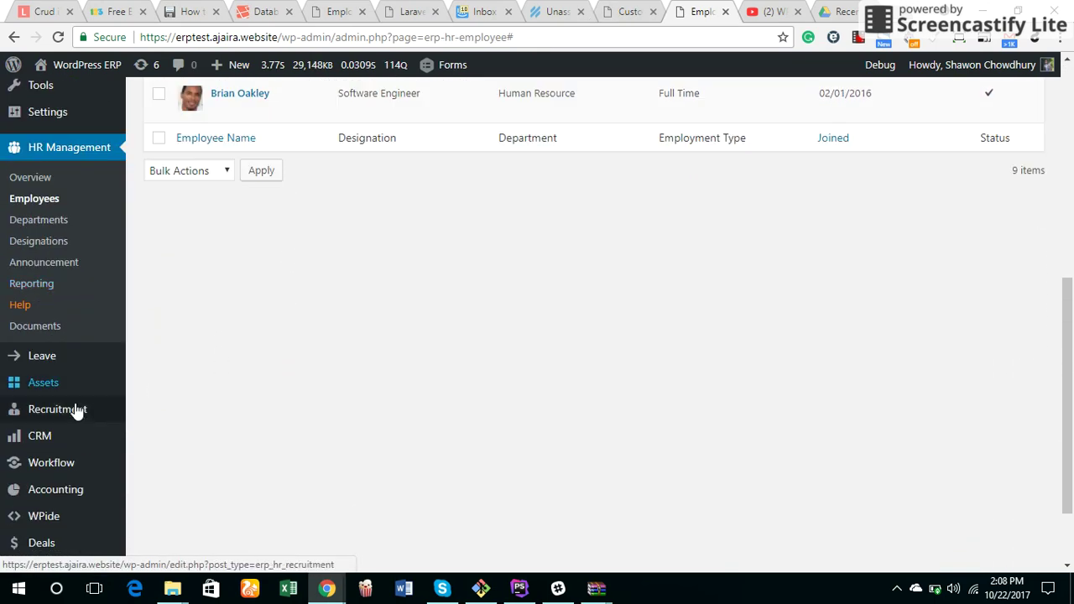
mouse_move(53, 437)
click(156, 401)
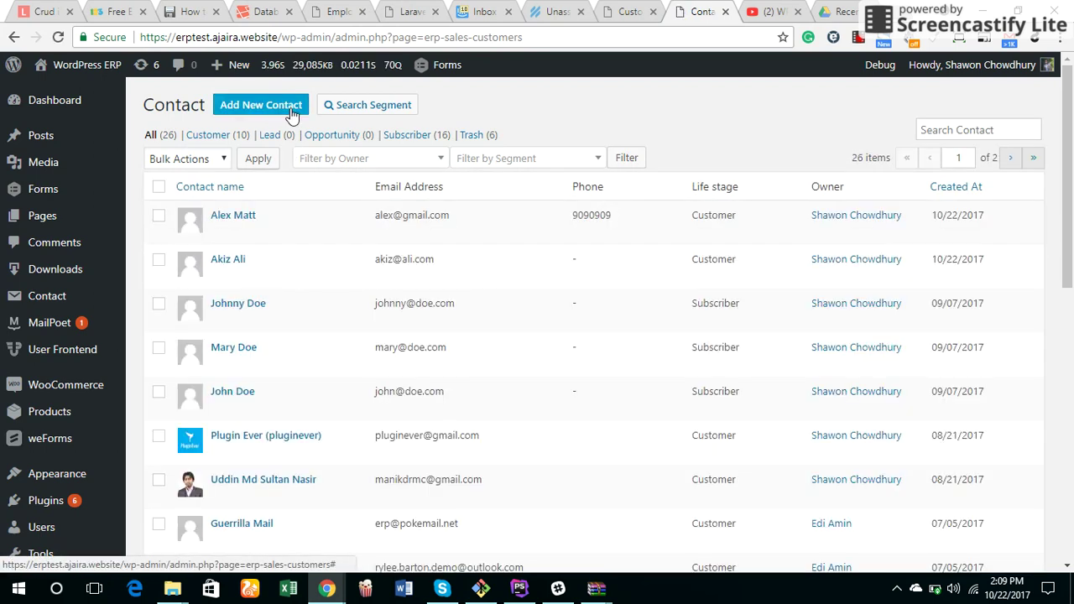
click(244, 108)
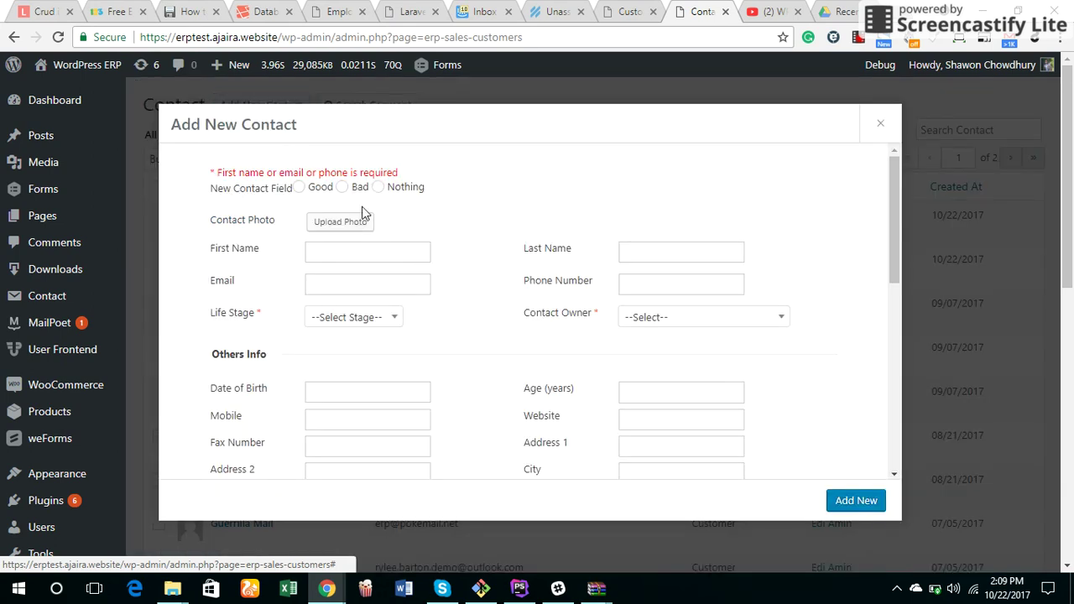
Step: Try the New Contact Field's radio options in the new contact form, then close the form without adding a contact
click(300, 190)
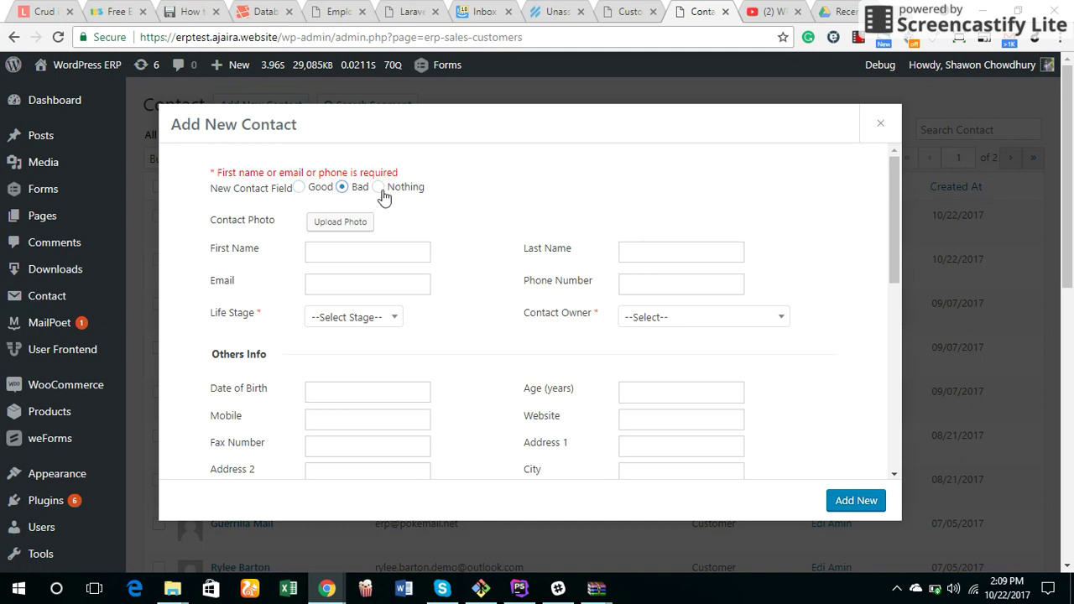
click(380, 189)
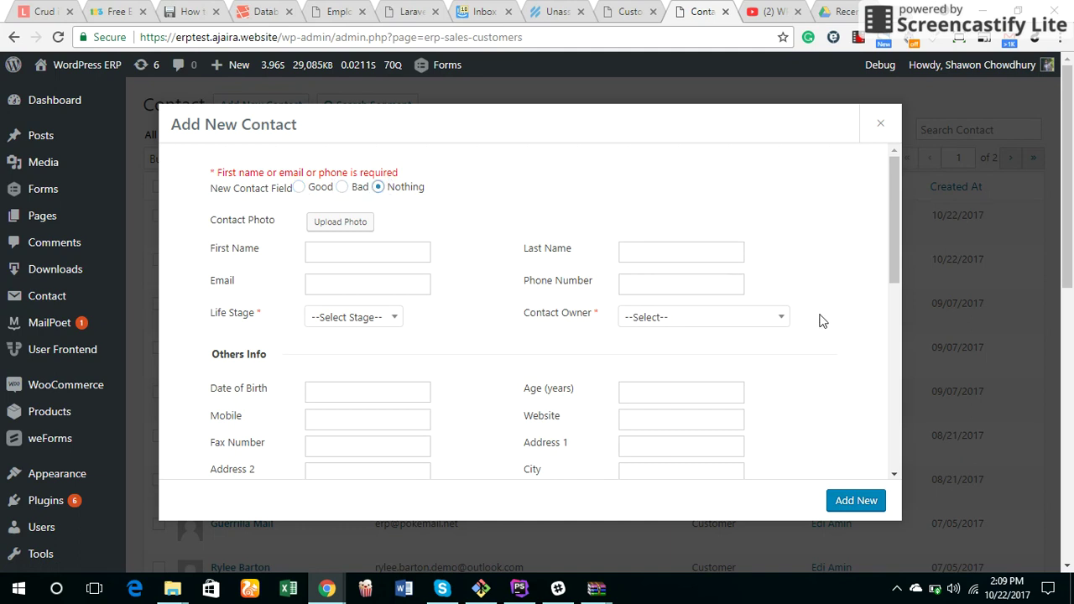
click(972, 284)
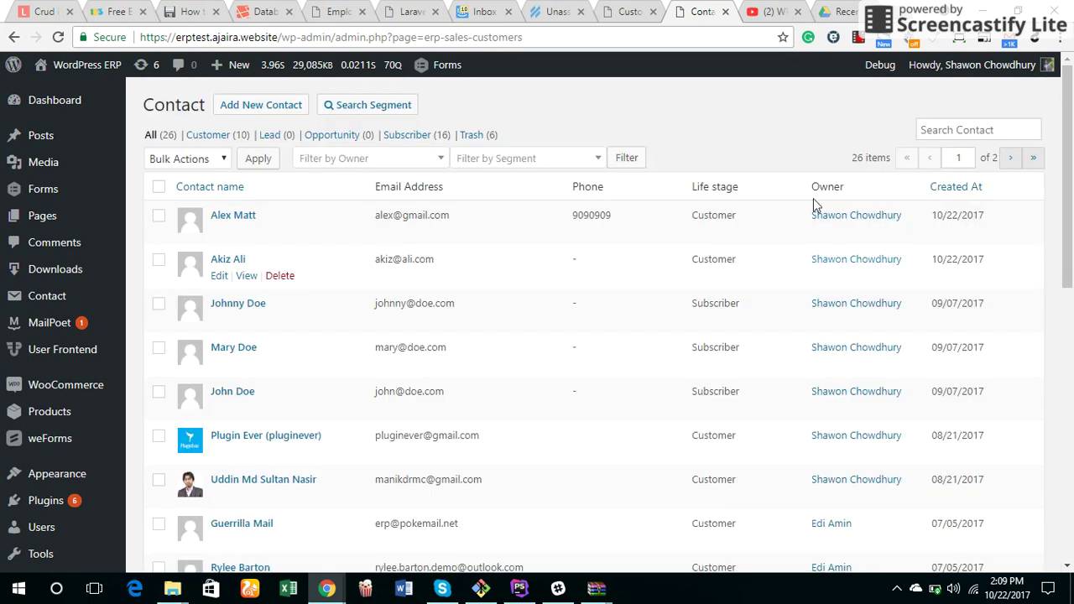
Step: Add a new custom field to the Company form in the Custom Field Builder and label it "Test field for company"
click(634, 10)
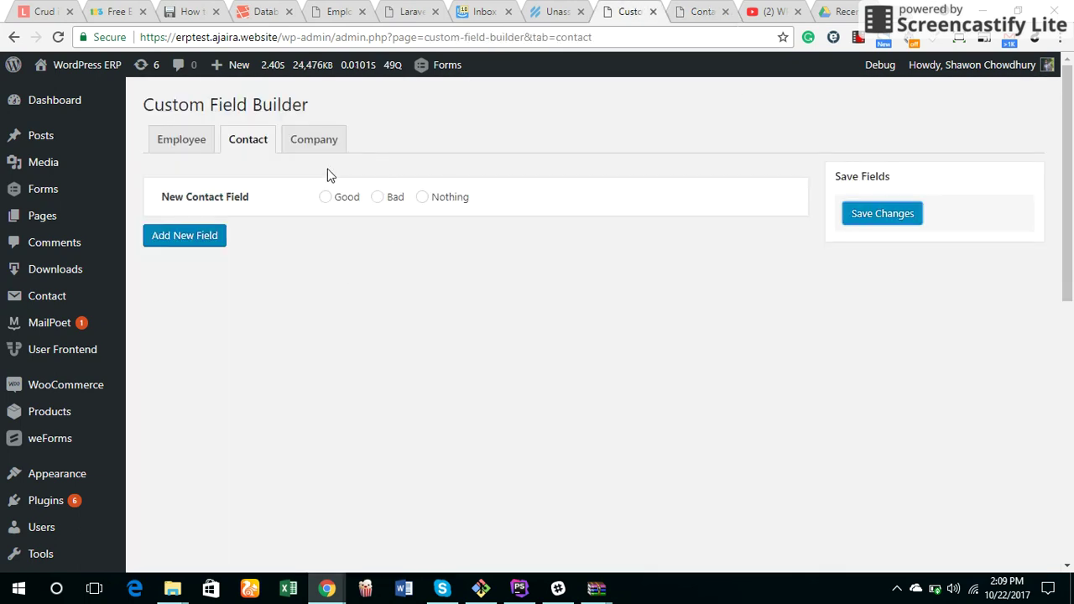
click(321, 143)
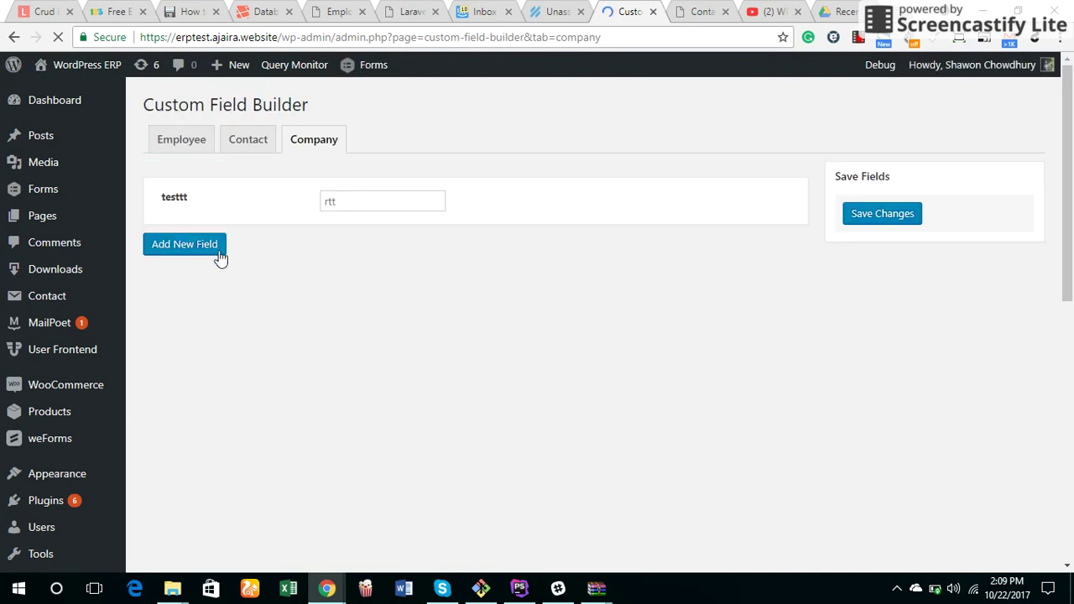
click(185, 244)
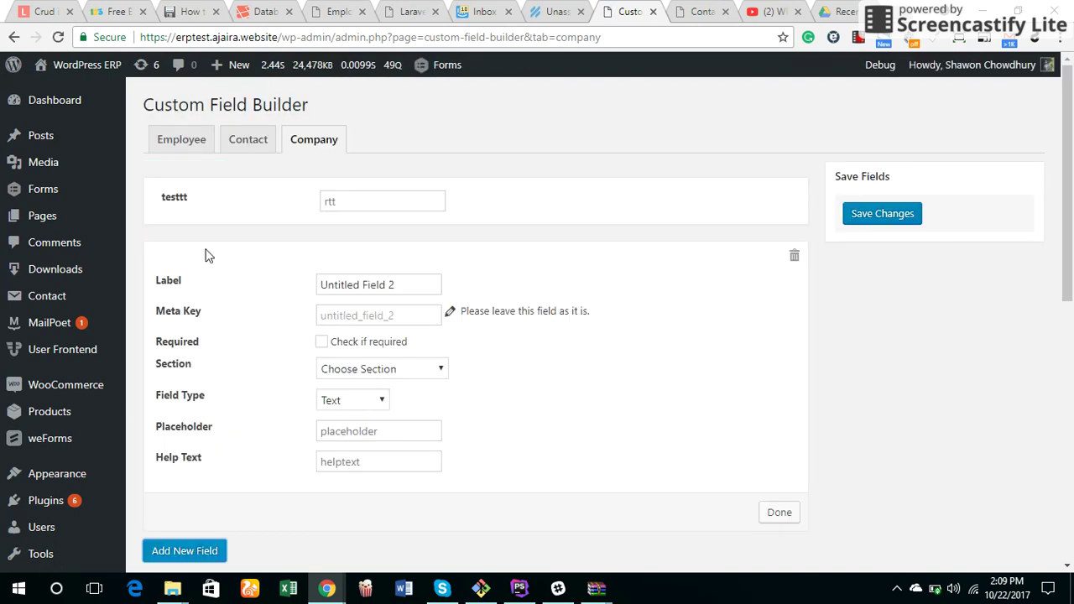
click(388, 284)
key(ctrl+a)
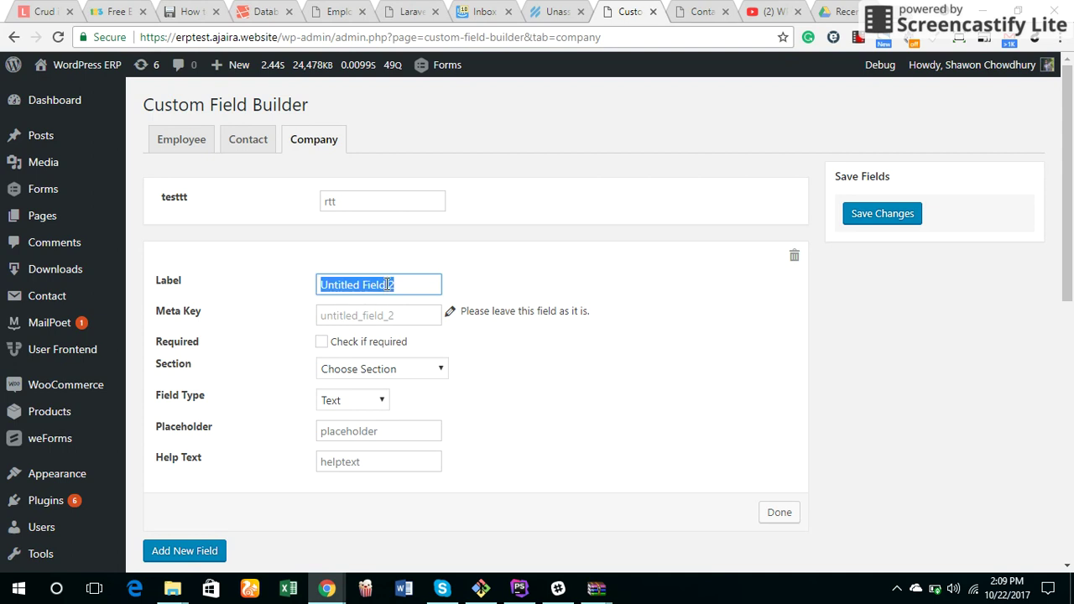
text(Te)
text(fie)
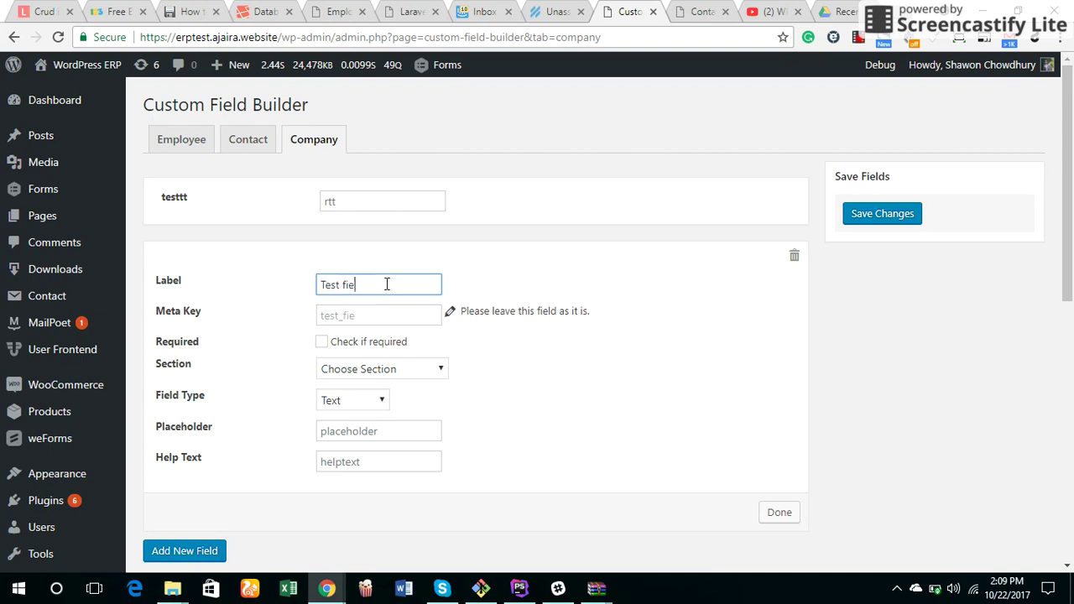
text(ld for compan)
Step: Place the company test field in the Top Area section and set its field type to Checkbox
click(378, 370)
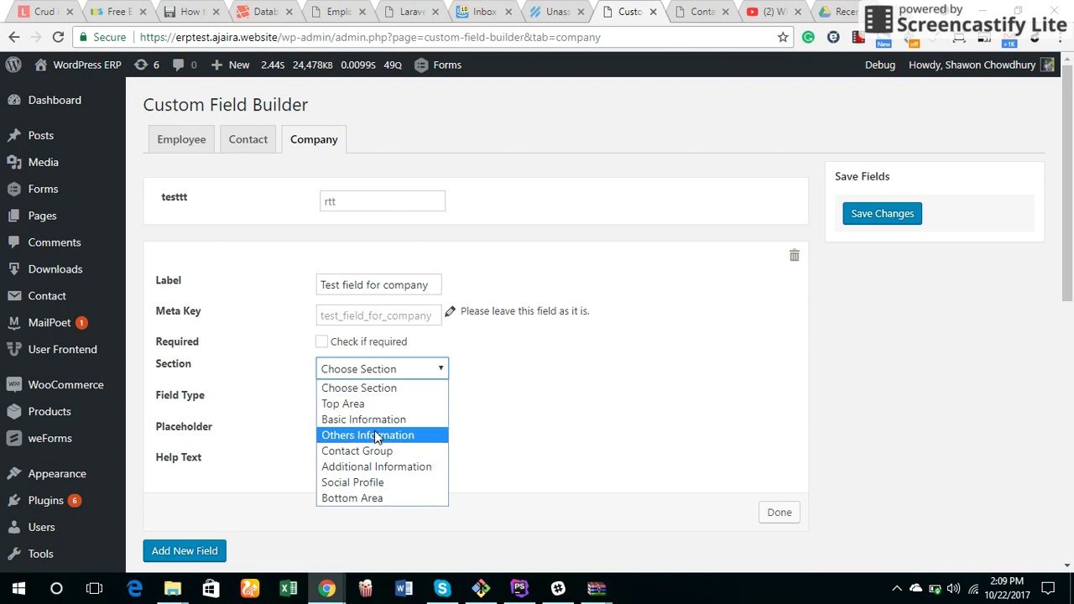
click(382, 404)
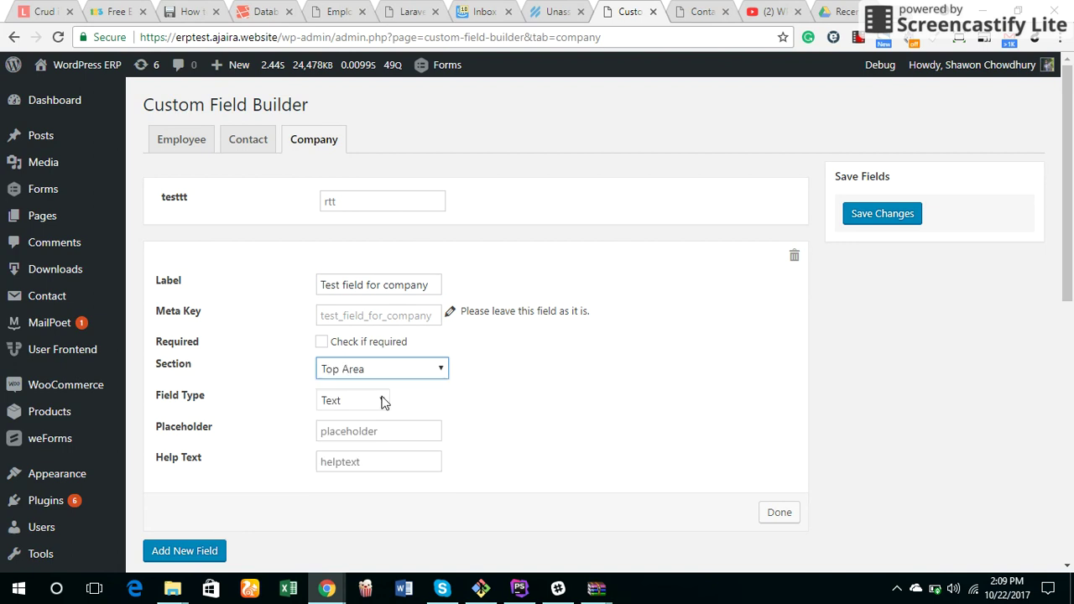
click(369, 404)
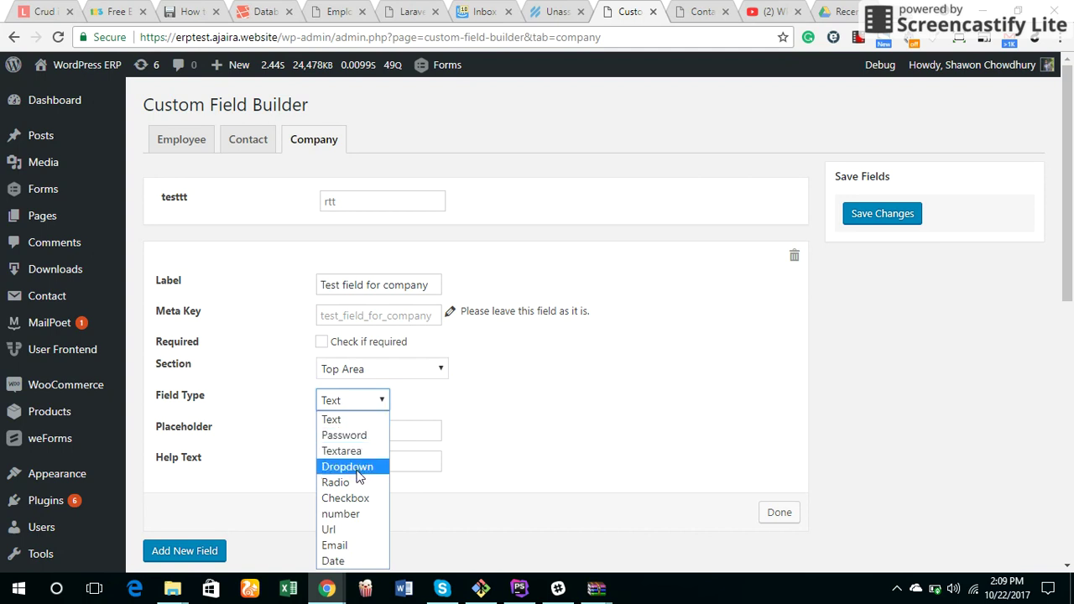
click(356, 498)
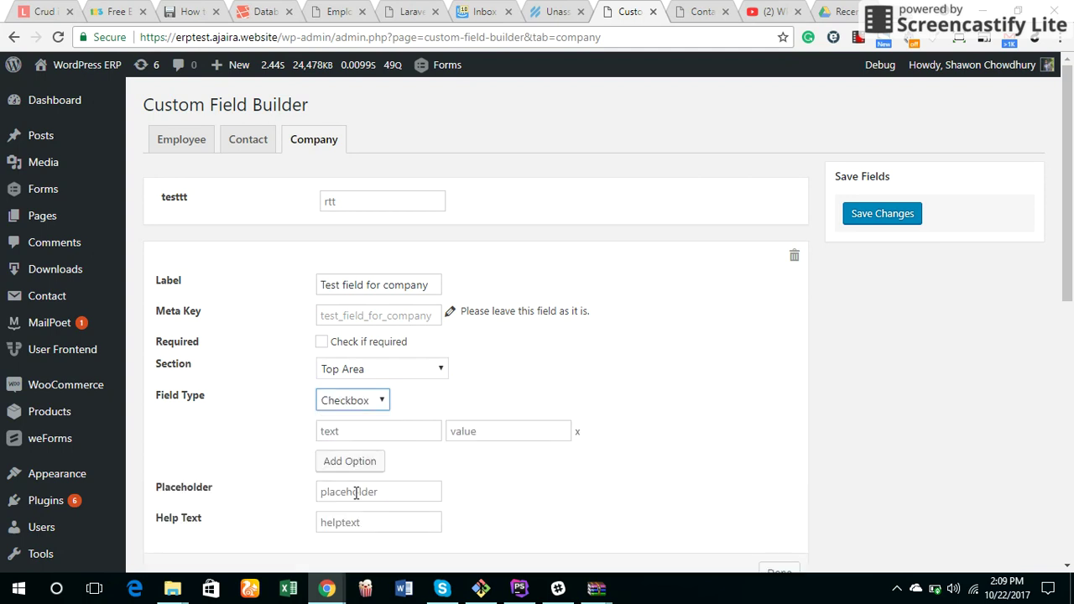
Step: Define the first checkbox option of the company test field as "one" with the value "o"
click(386, 432)
text(one)
key(Tab)
text(o)
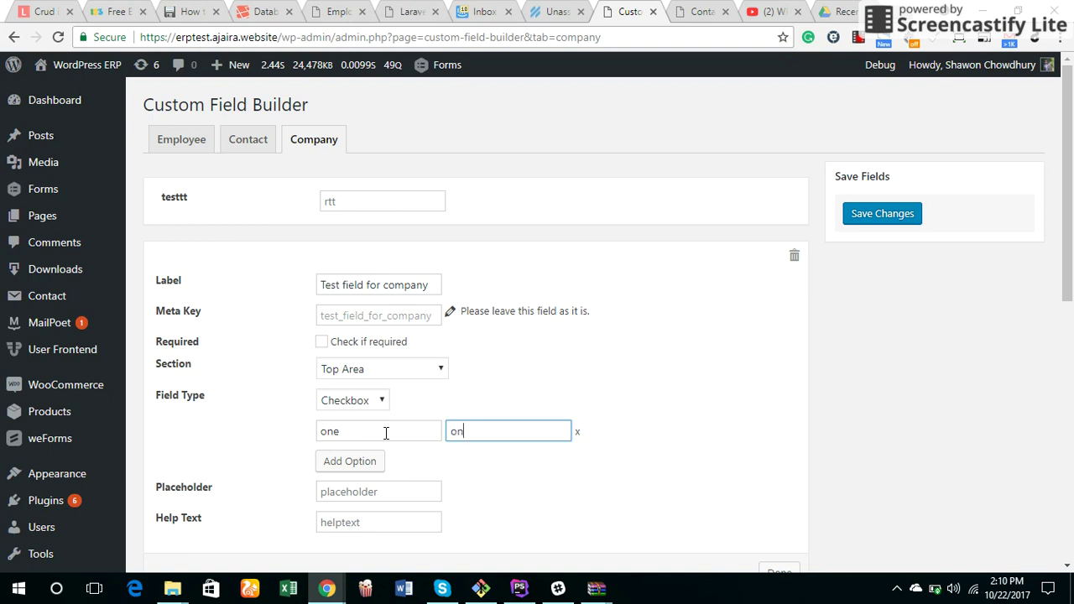
Step: Add a second checkbox option "two" with the value "t" to the company test field
key(Tab)
key(Return)
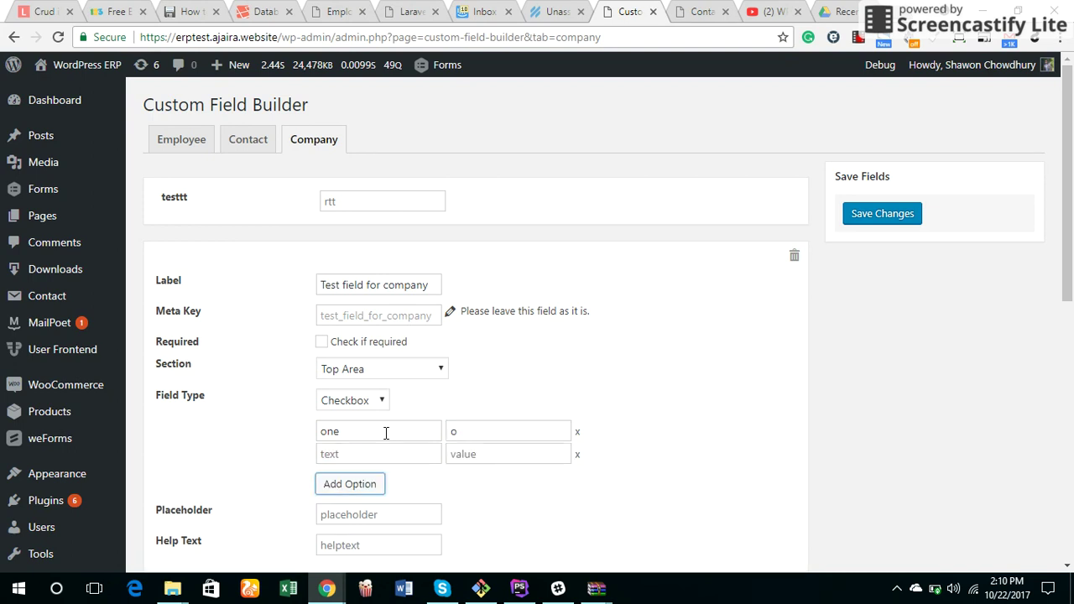
click(393, 444)
text(two)
key(Tab)
text(t)
Step: Add a third checkbox option "three" with the value "th" to the company test field
key(Tab)
key(Return)
click(388, 477)
text(three)
key(Tab)
text(t)
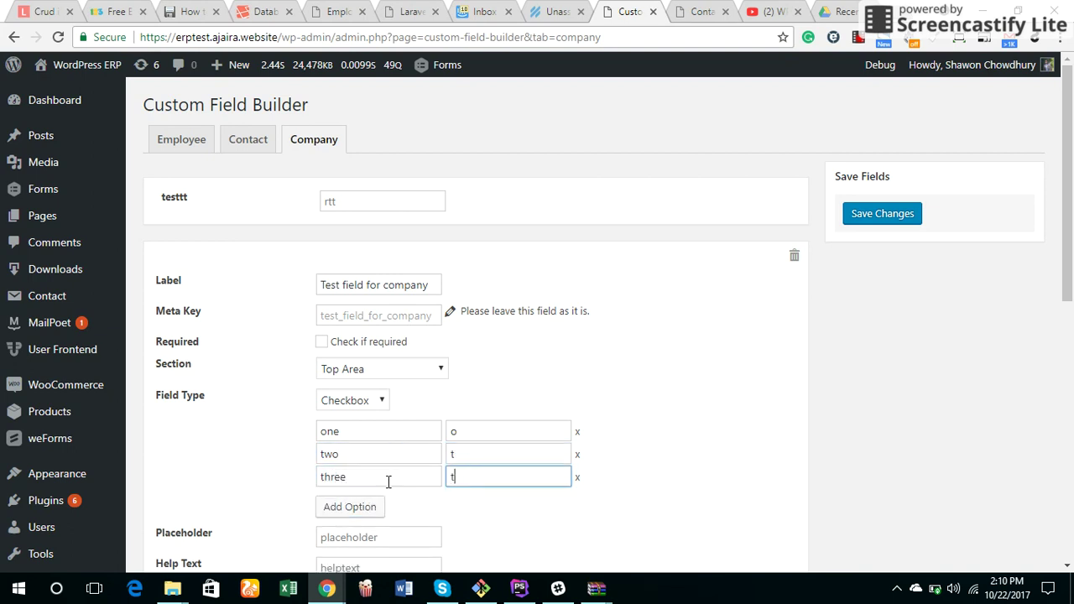
text(h)
Step: Finish editing the company test field and save the Company form's custom fields
scroll(761, 363, down, 1)
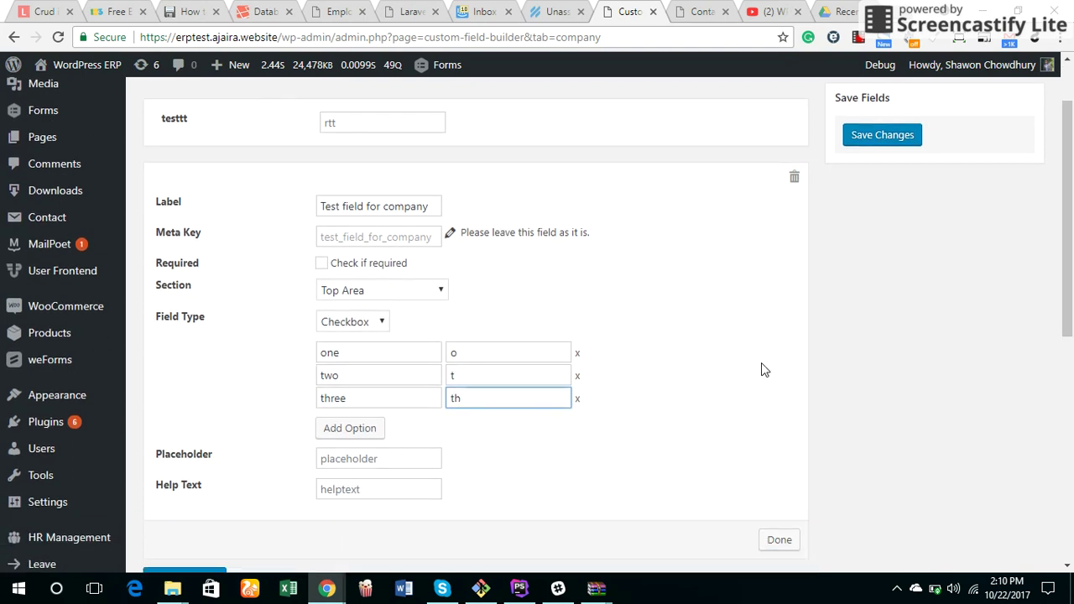
click(778, 542)
scroll(906, 297, up, 1)
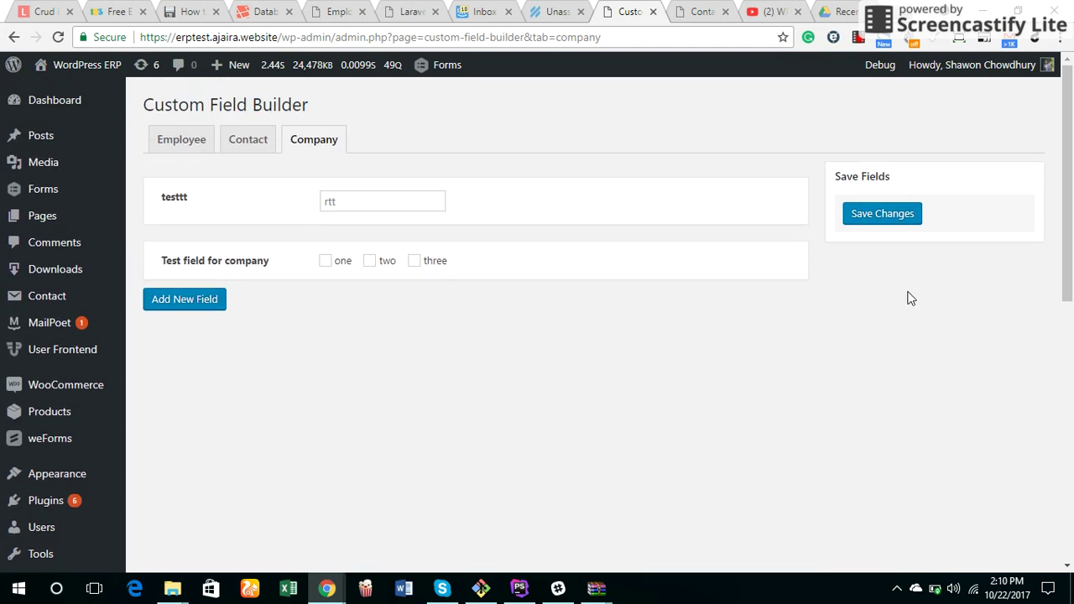
click(891, 230)
Step: Go to the CRM companies list and open the form for adding a new company
click(697, 12)
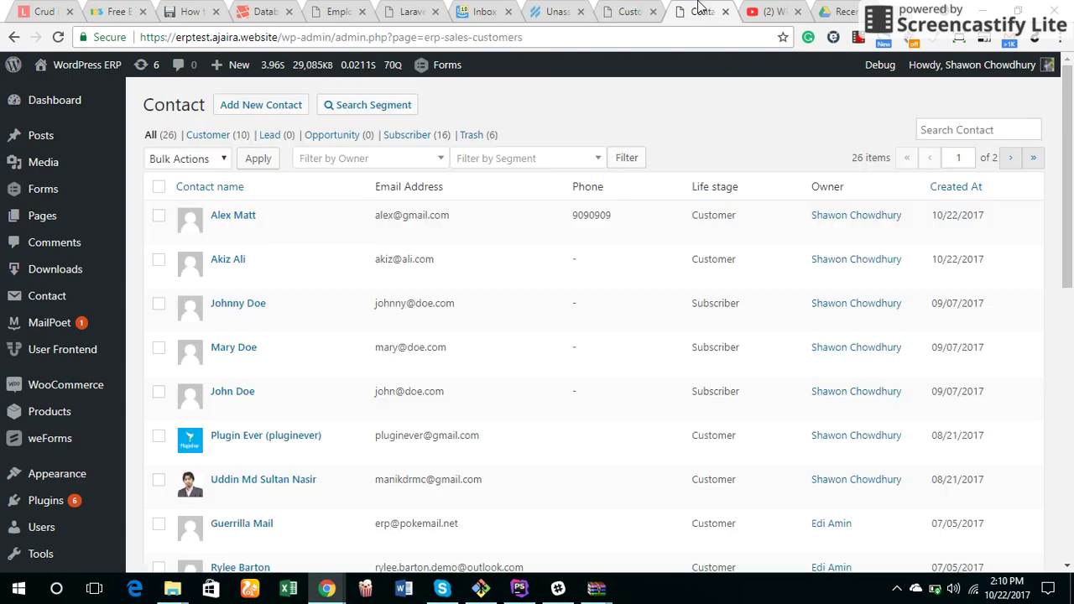
scroll(340, 406, down, 3)
scroll(340, 406, down, 3)
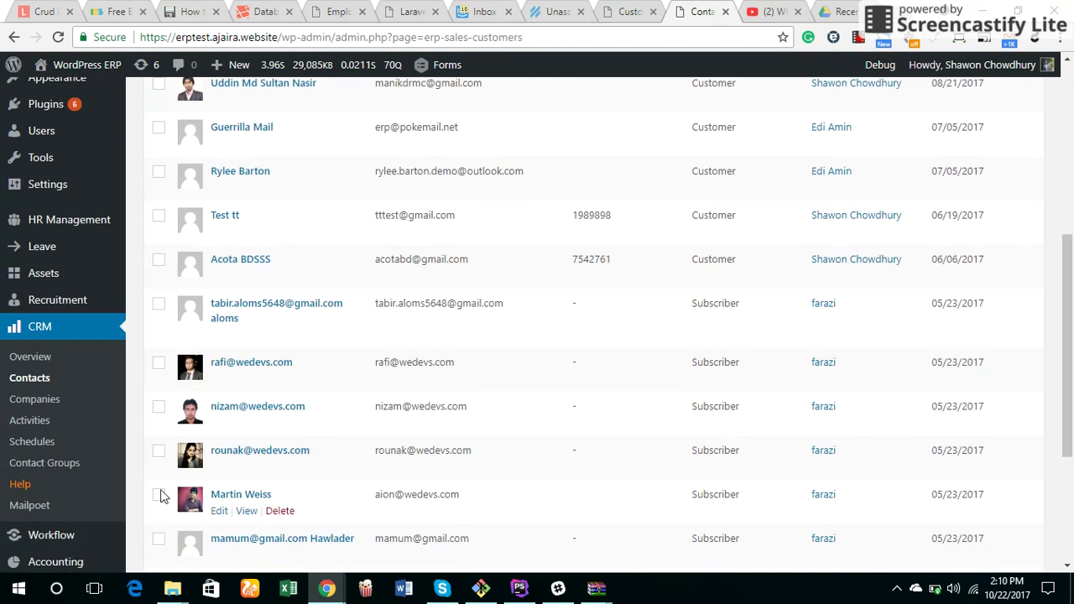
scroll(138, 490, down, 2)
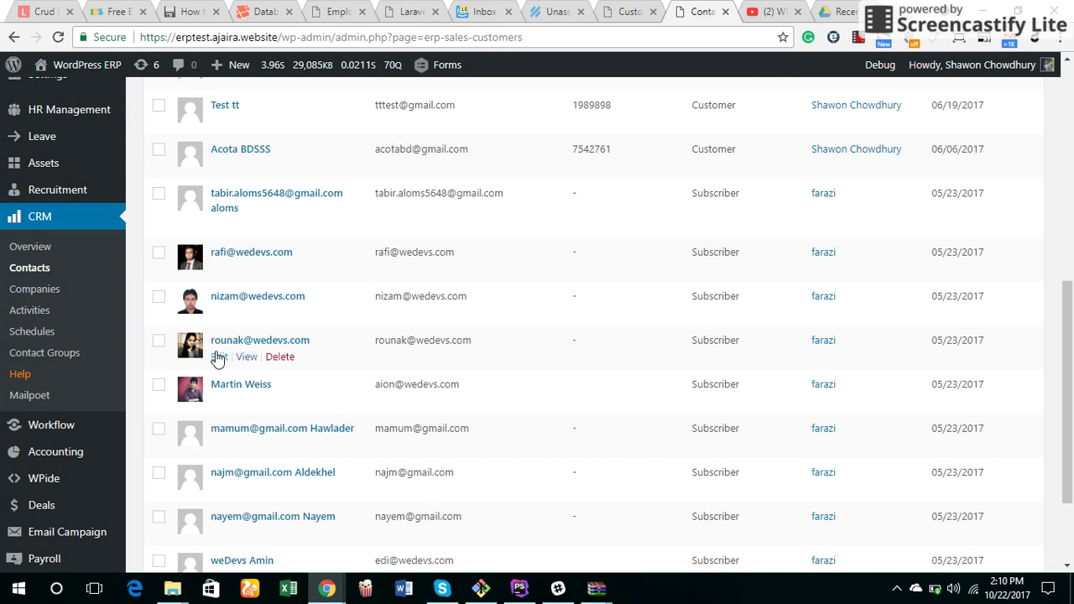
click(624, 8)
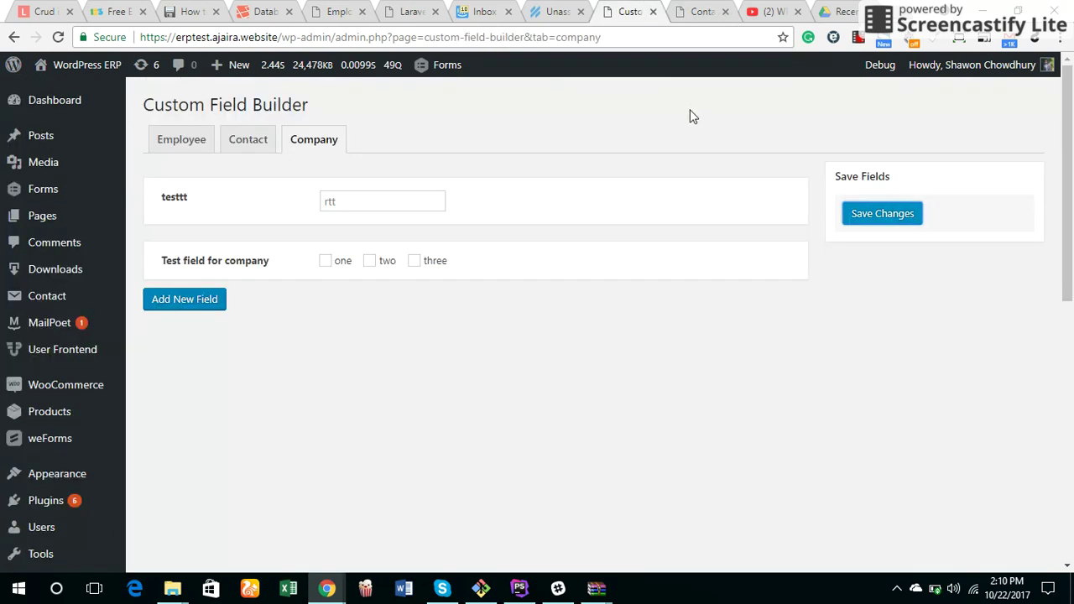
click(697, 10)
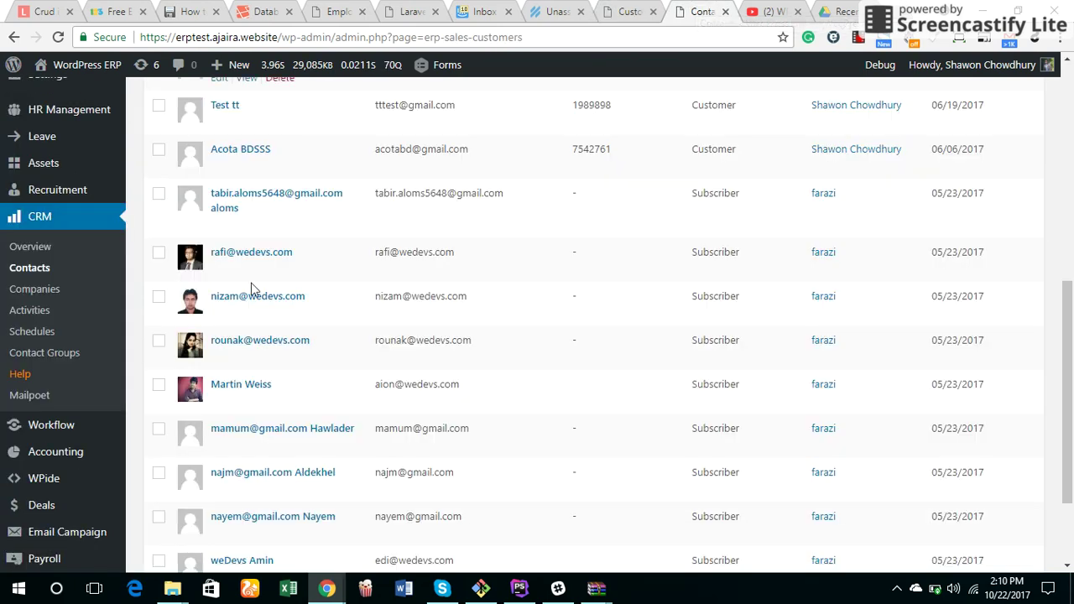
click(39, 290)
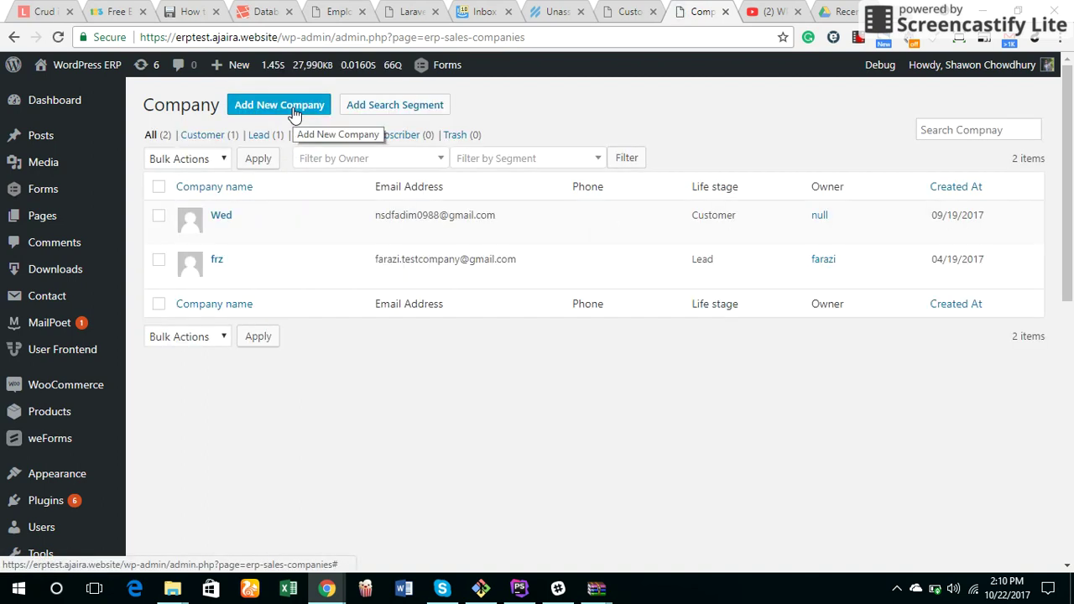
click(293, 109)
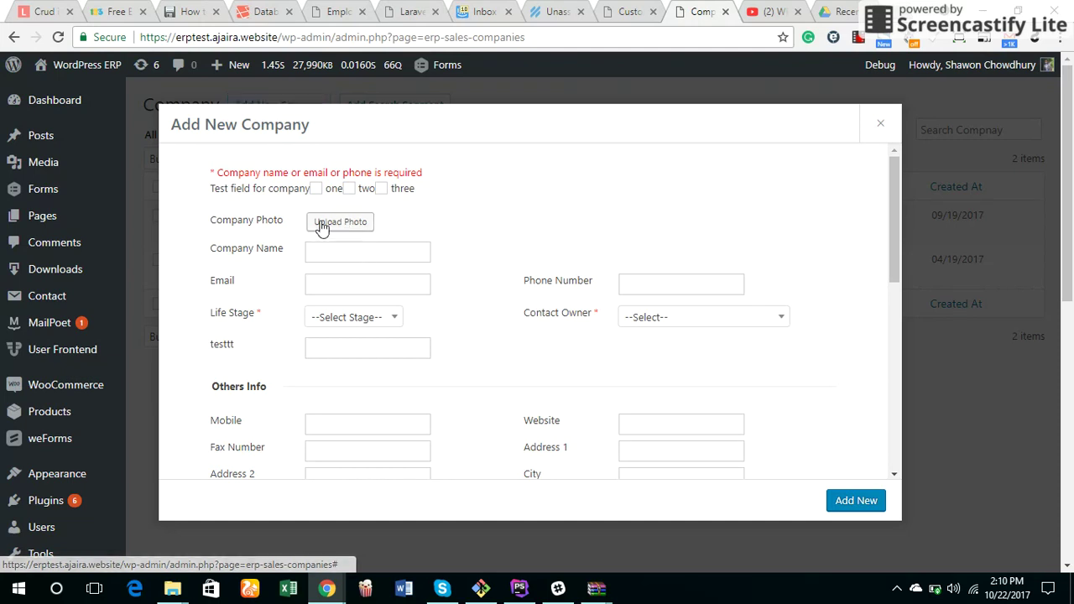
Step: Try the "Test field for company" checkboxes in the new company form, then close the form without adding a company
drag(204, 196, 431, 191)
click(432, 192)
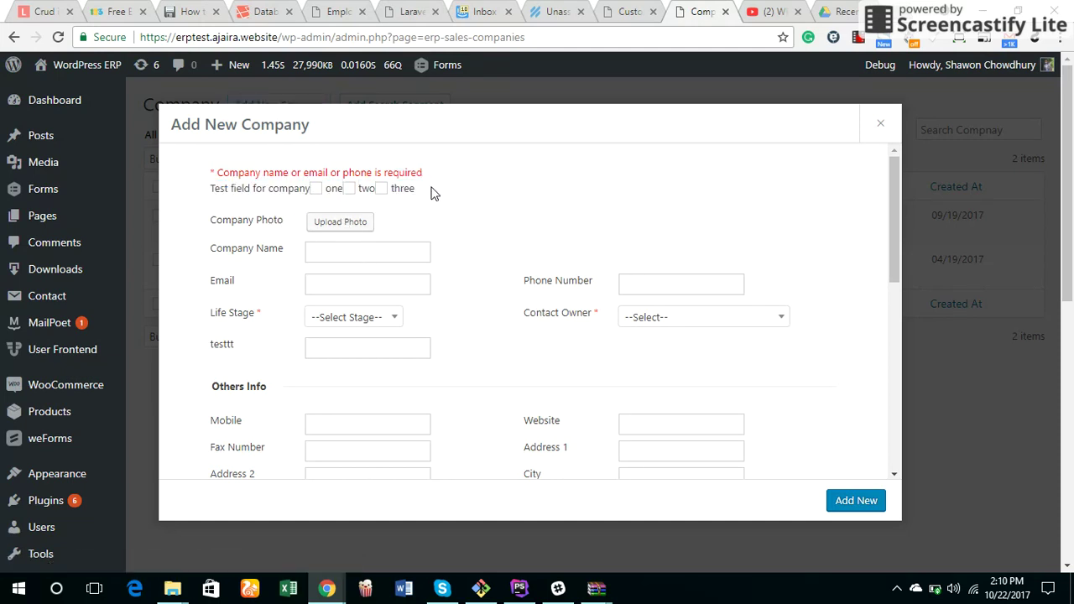
click(380, 190)
click(349, 190)
click(350, 191)
click(382, 191)
click(973, 337)
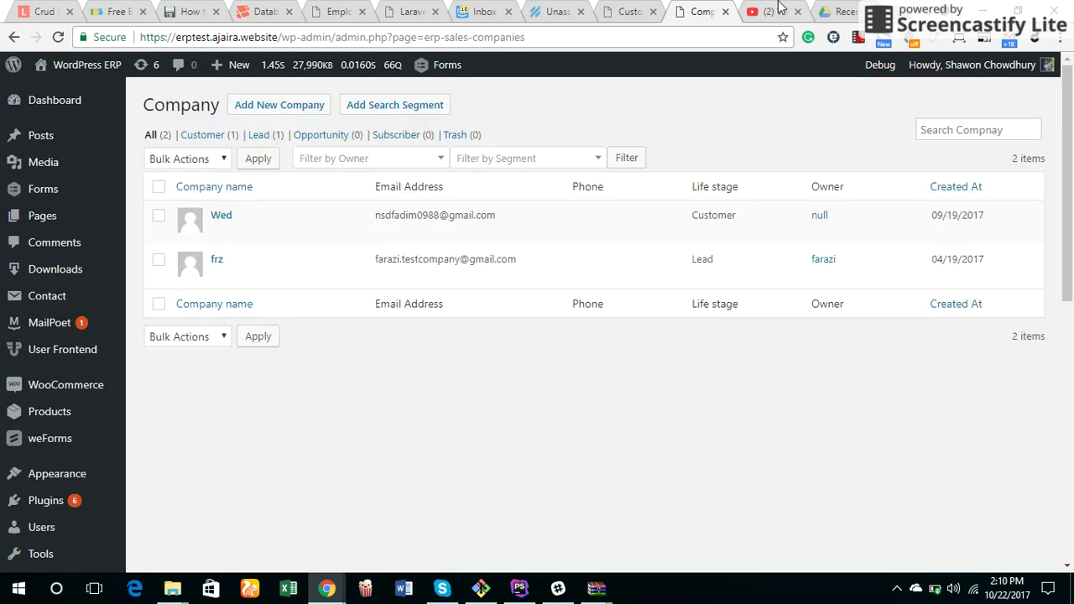